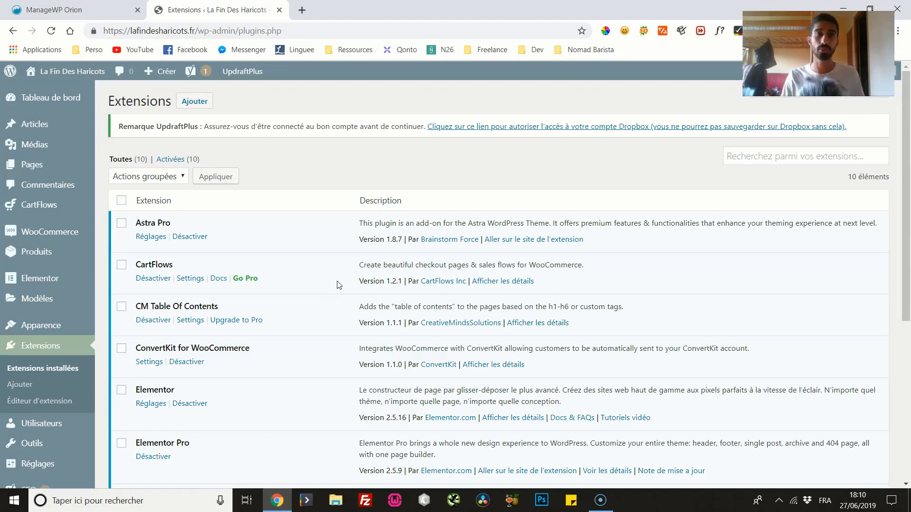
- Search Google for "ithemes security" in a new browser tab and open the iThemes Security Pro page on ithemes.com
{"action": "left_click", "coordinate": [302, 10]}
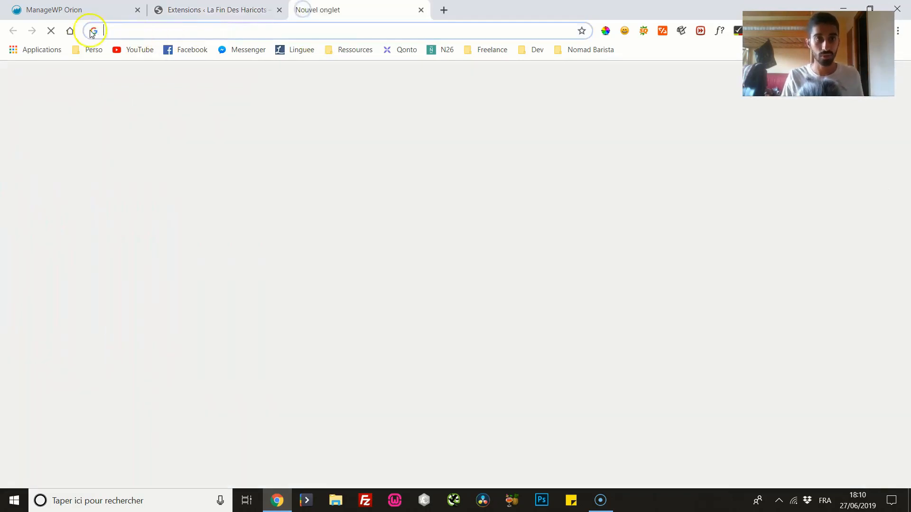
{"action": "left_click", "coordinate": [69, 31]}
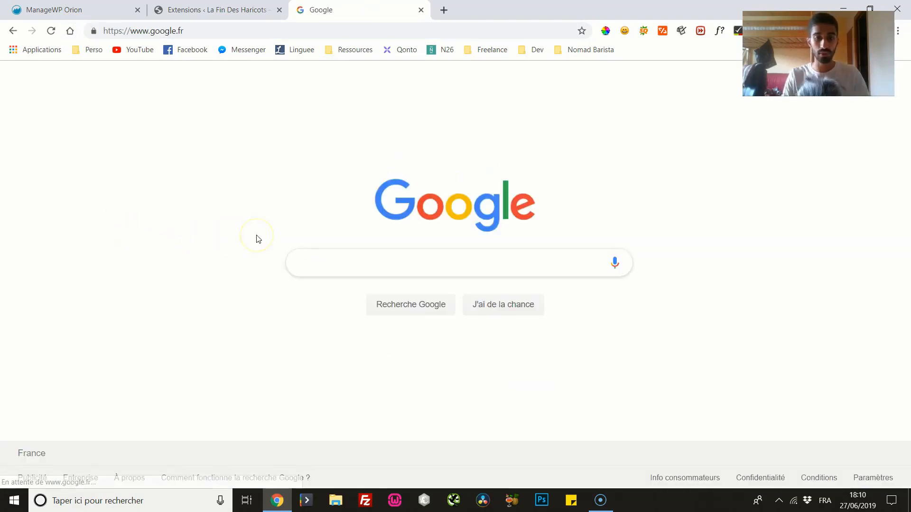
{"action": "type", "text": "ithemes"}
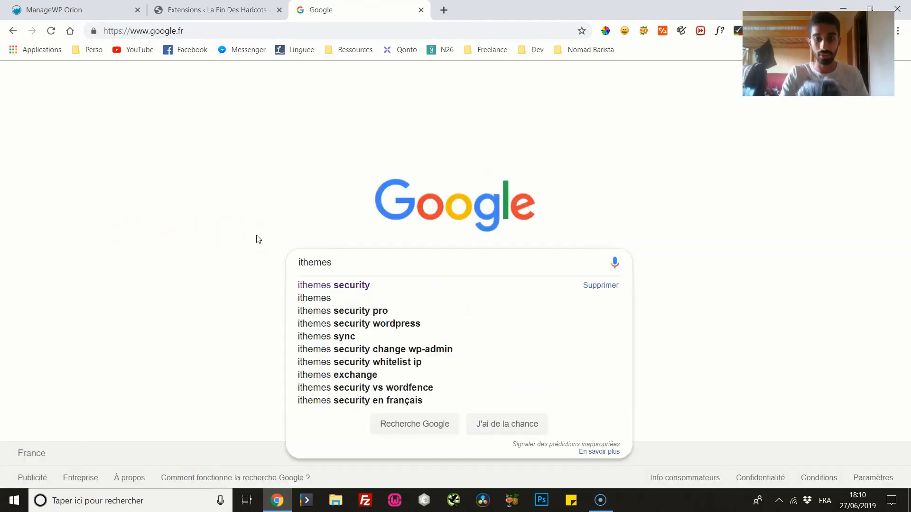
{"action": "key", "text": "Down"}
{"action": "key", "text": "Return"}
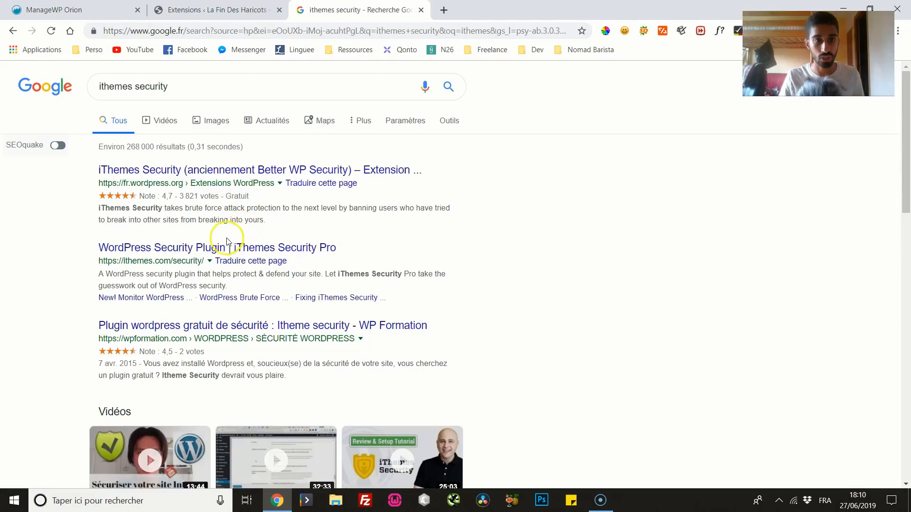
{"action": "left_click", "coordinate": [218, 247]}
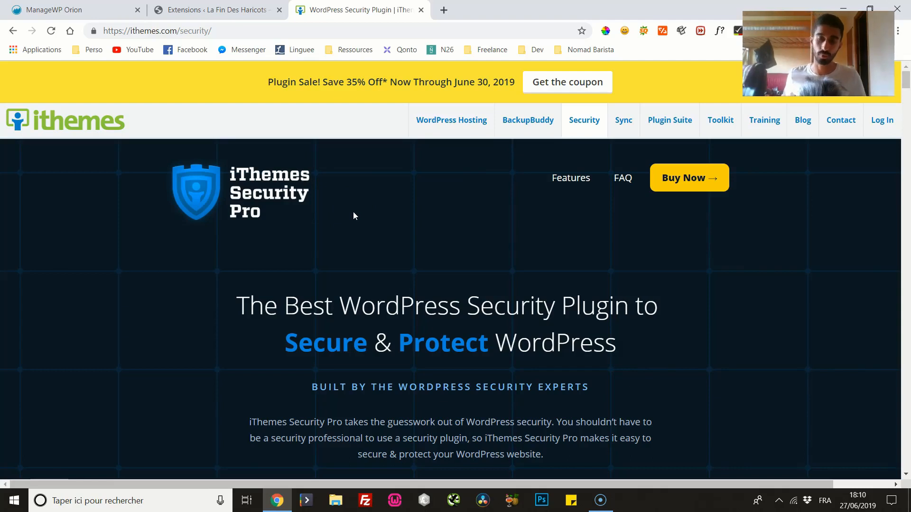
- Review the iThemes Security Pro pricing, comparing the yearly price and number of sites of the Gold and Blogger plans
{"action": "left_click", "coordinate": [691, 185]}
{"action": "scroll", "coordinate": [616, 189], "scroll_direction": "down", "scroll_amount": 5}
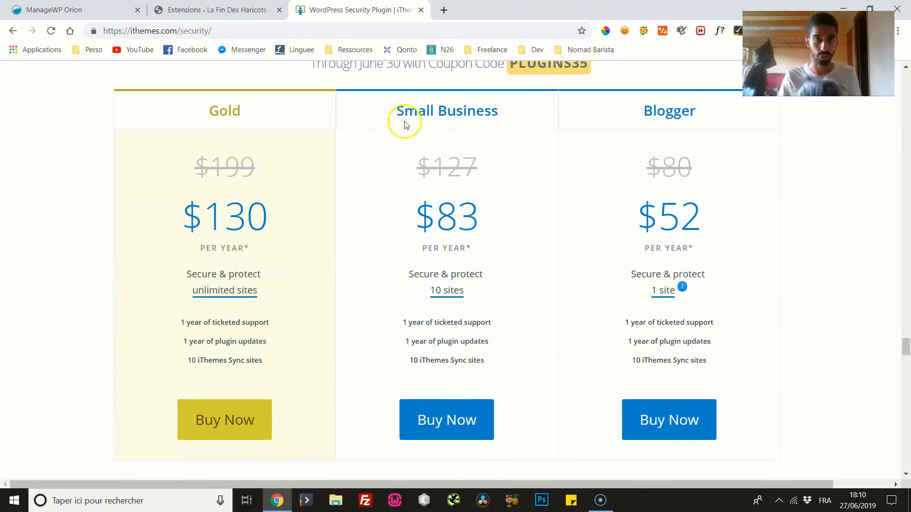
{"action": "scroll", "coordinate": [474, 110], "scroll_direction": "up", "scroll_amount": 1}
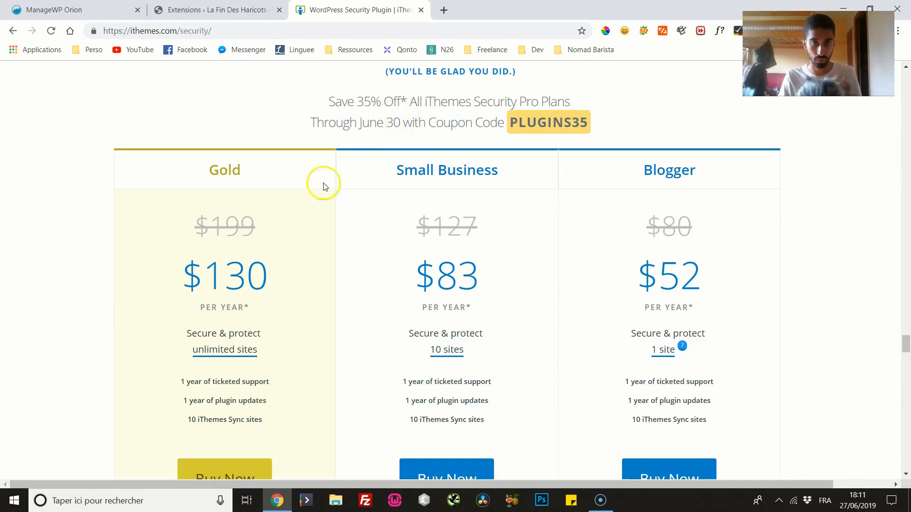
{"action": "left_click_drag", "start_coordinate": [204, 258], "coordinate": [283, 275]}
{"action": "left_click_drag", "start_coordinate": [192, 349], "coordinate": [268, 354]}
{"action": "left_click", "coordinate": [305, 252]}
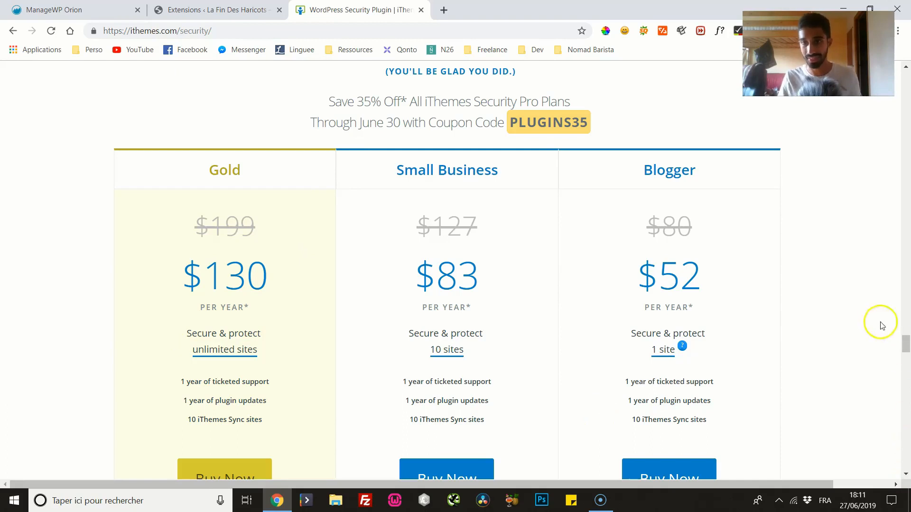
{"action": "double_click", "coordinate": [693, 275]}
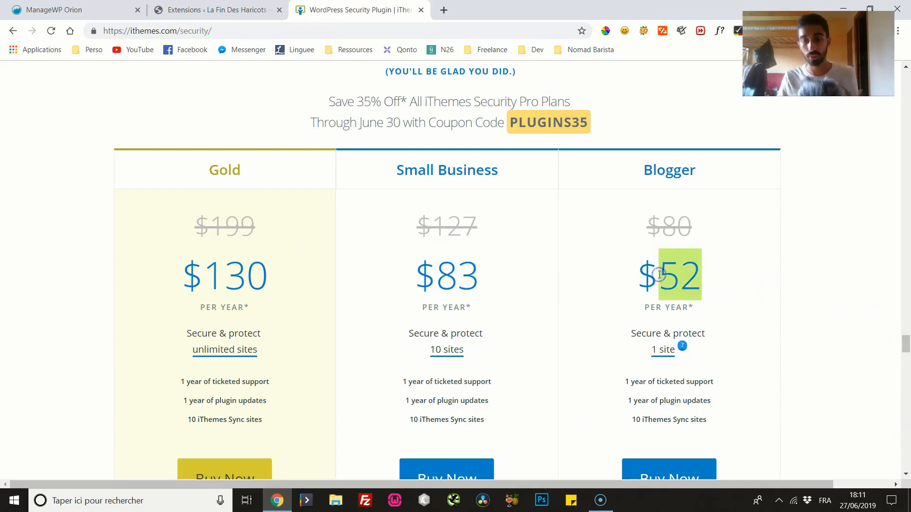
{"action": "left_click", "coordinate": [802, 195]}
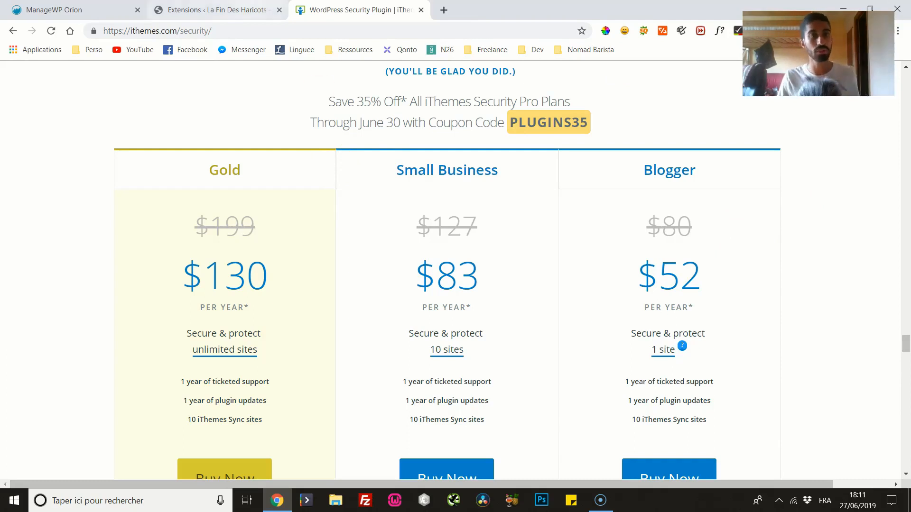
- Return to the WordPress admin and search the plugins available to add for "ithemes security"
{"action": "left_click", "coordinate": [213, 9]}
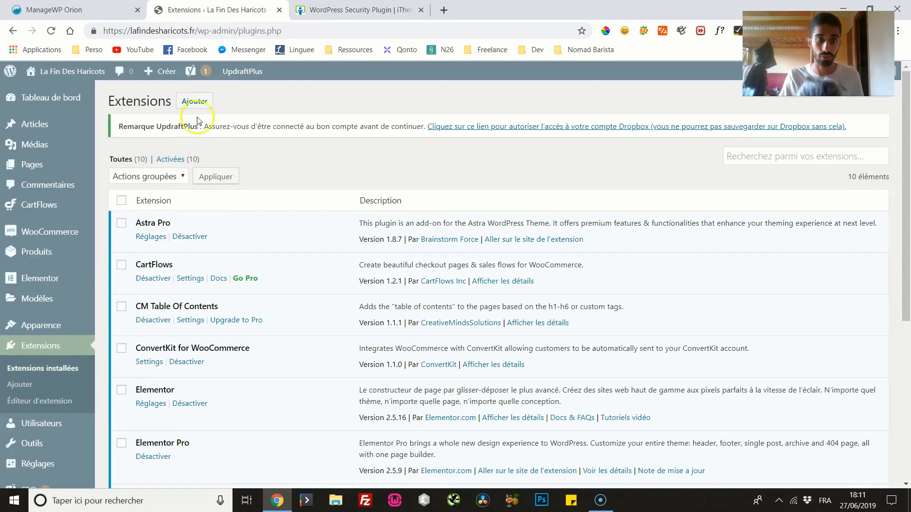
{"action": "left_click", "coordinate": [203, 103]}
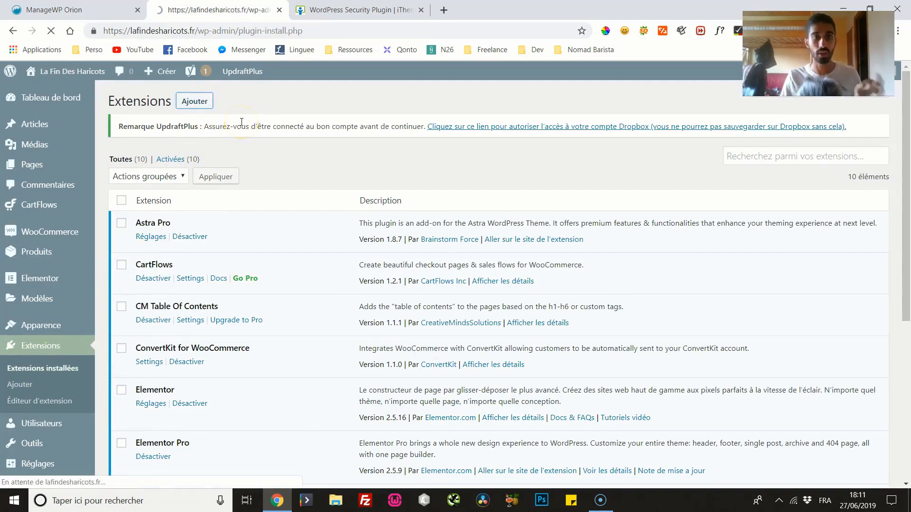
{"action": "left_click", "coordinate": [749, 166]}
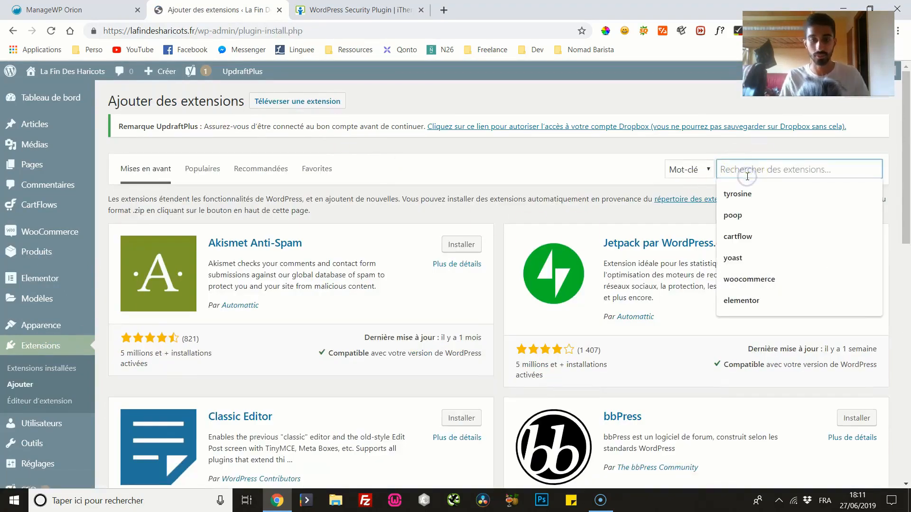
{"action": "type", "text": "ithemes security"}
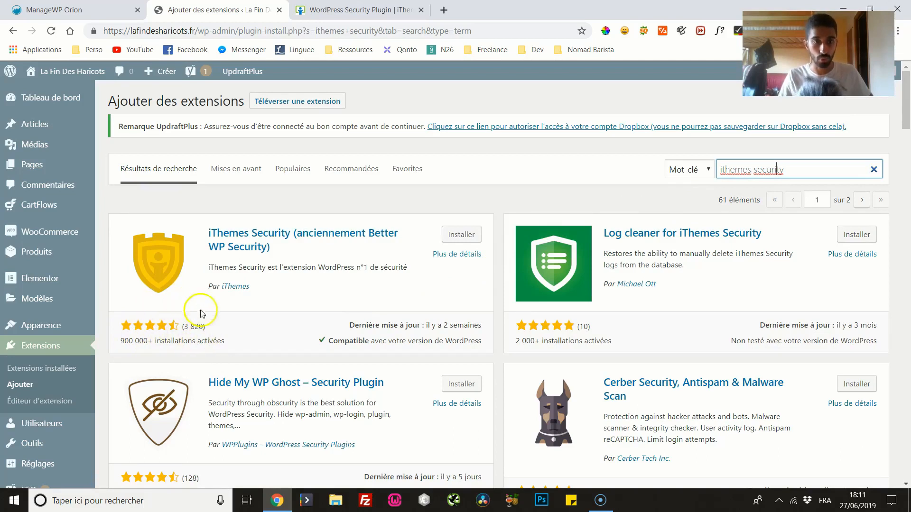
- Install and activate the iThemes Security (anciennement Better WP Security) plugin
{"action": "left_click", "coordinate": [469, 242]}
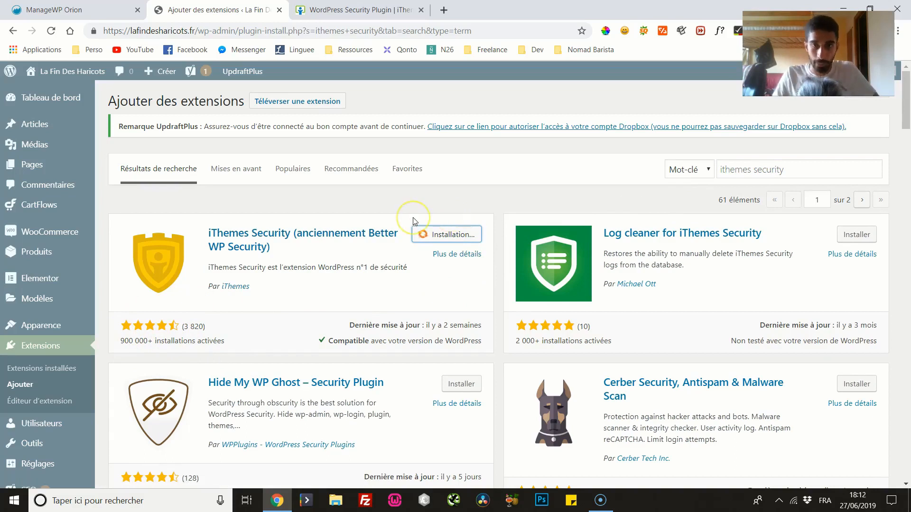
{"action": "left_click", "coordinate": [443, 193]}
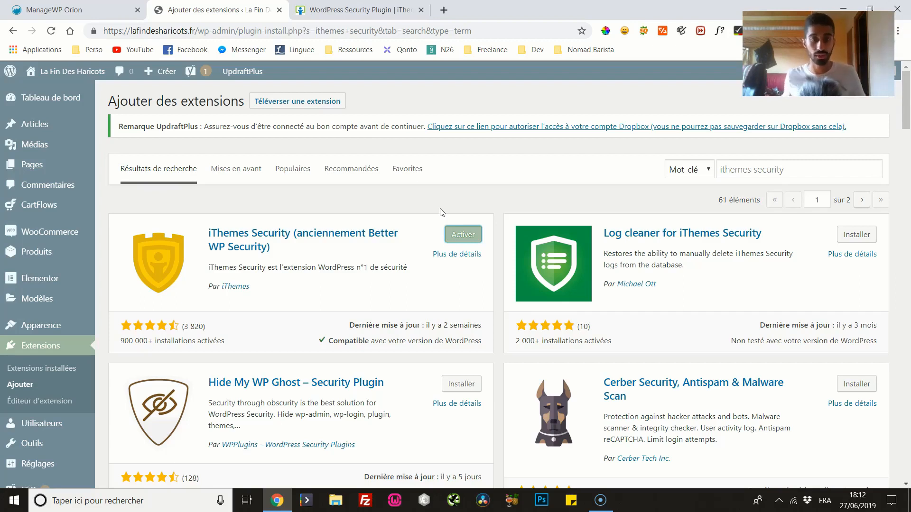
{"action": "left_click", "coordinate": [463, 234]}
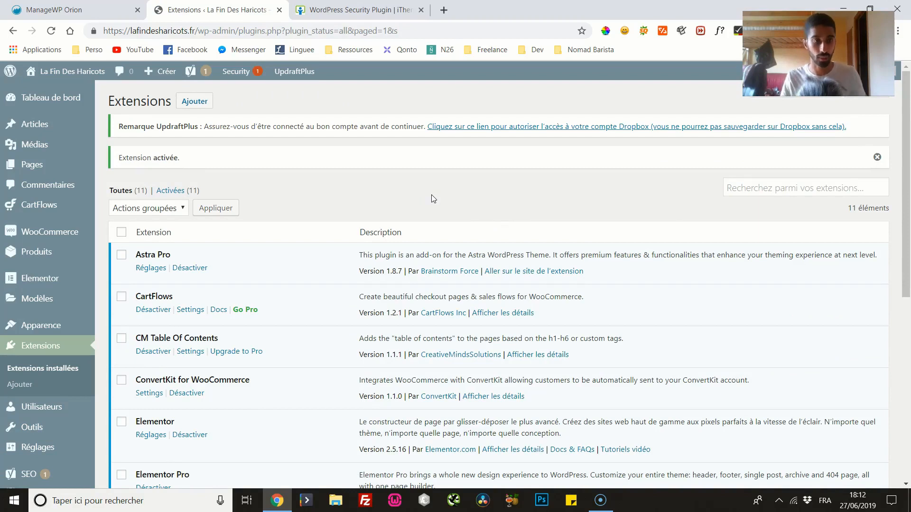
- Open the iThemes Security settings and run Secure Site in the Contrôle de sécurité dialog
{"action": "scroll", "coordinate": [234, 204], "scroll_direction": "down", "scroll_amount": 7}
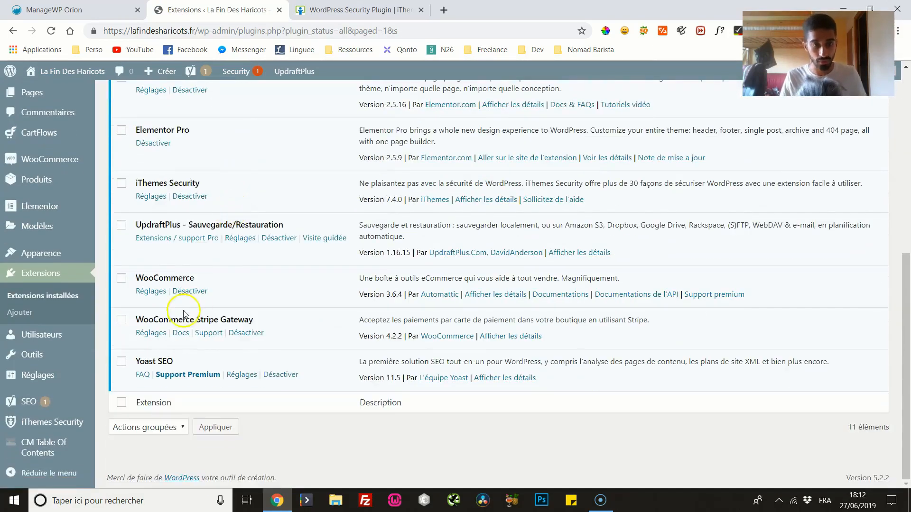
{"action": "scroll", "coordinate": [154, 316], "scroll_direction": "up", "scroll_amount": 4}
{"action": "scroll", "coordinate": [22, 340], "scroll_direction": "down", "scroll_amount": 3}
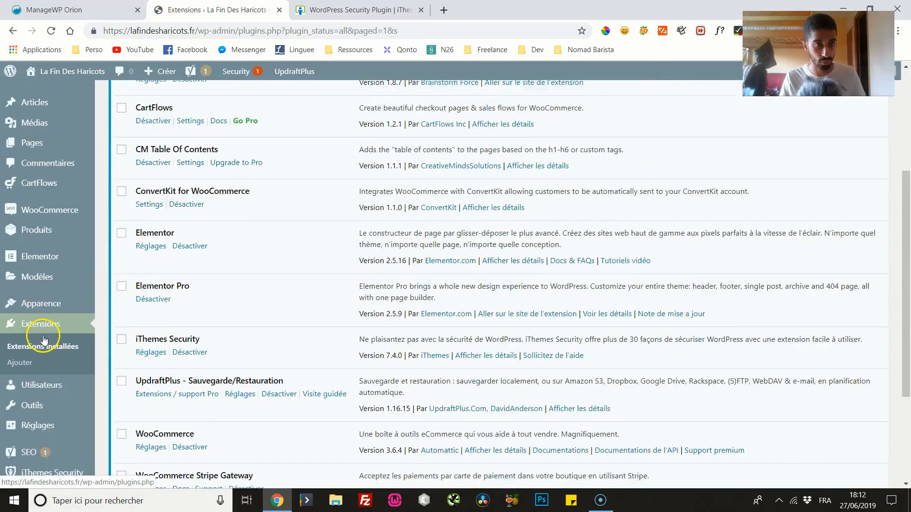
{"action": "mouse_move", "coordinate": [57, 422]}
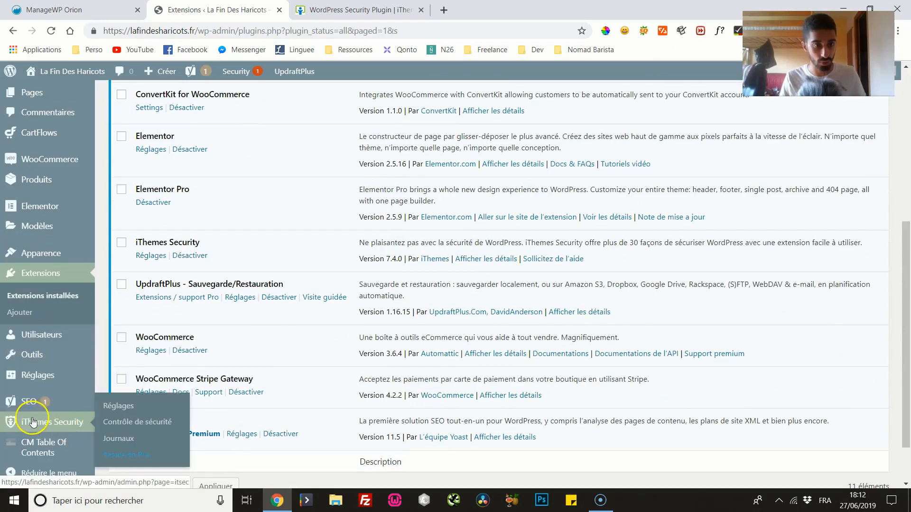
{"action": "left_click", "coordinate": [109, 407]}
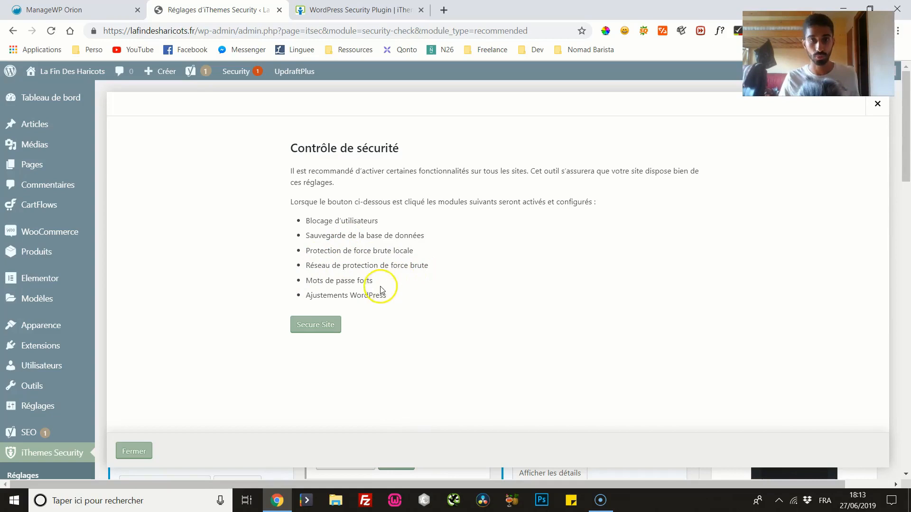
{"action": "left_click", "coordinate": [313, 327]}
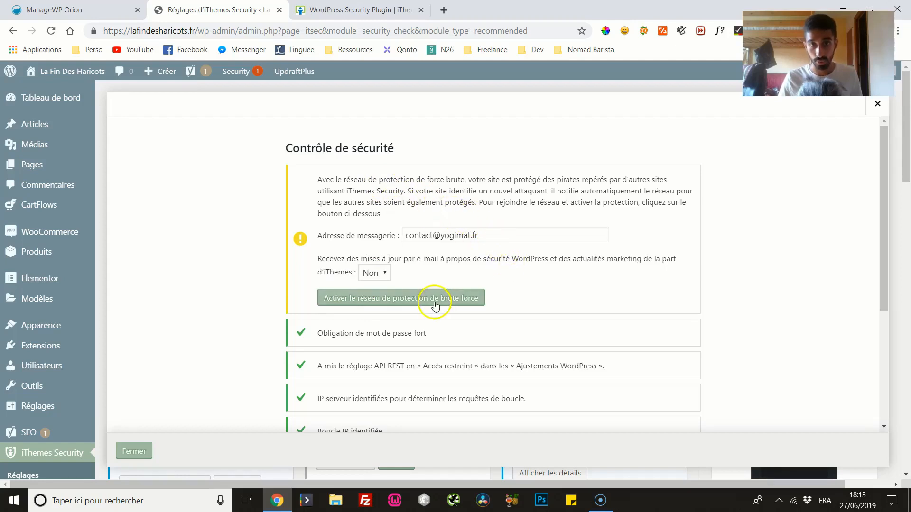
- Activate the network brute force protection from the security check results, keeping the prefilled e-mail address, and close the dialog
{"action": "left_click", "coordinate": [477, 233]}
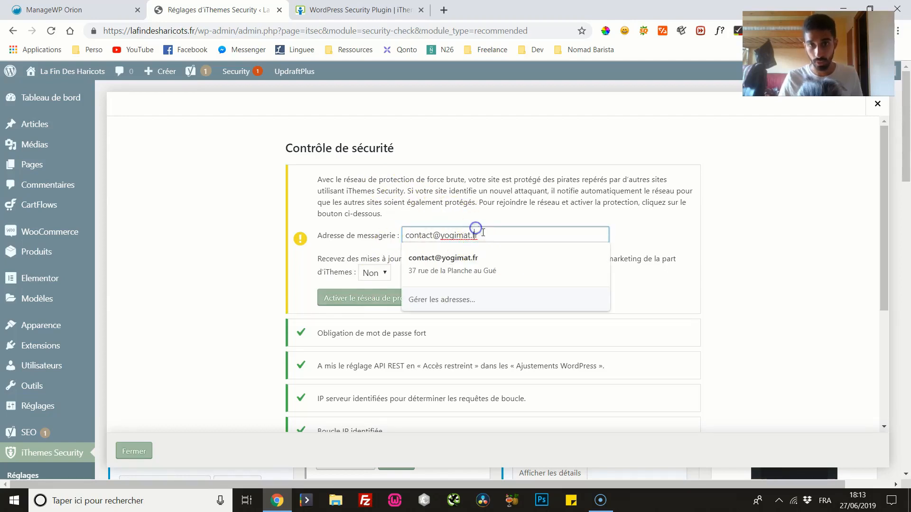
{"action": "left_click", "coordinate": [364, 229]}
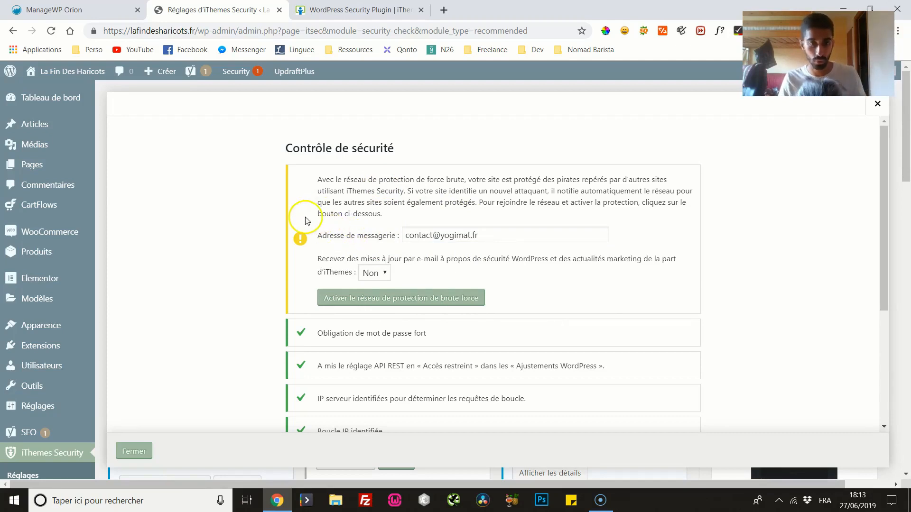
{"action": "scroll", "coordinate": [315, 208], "scroll_direction": "down", "scroll_amount": 3}
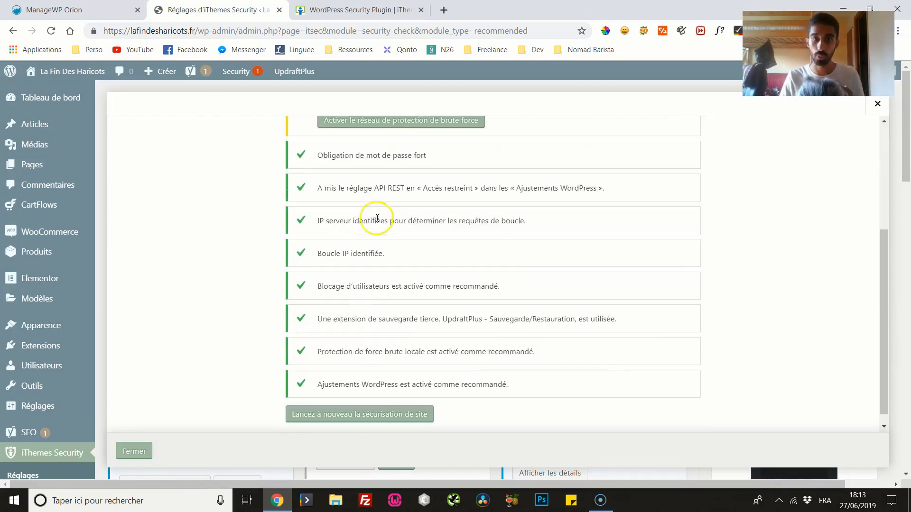
{"action": "scroll", "coordinate": [372, 209], "scroll_direction": "up", "scroll_amount": 2}
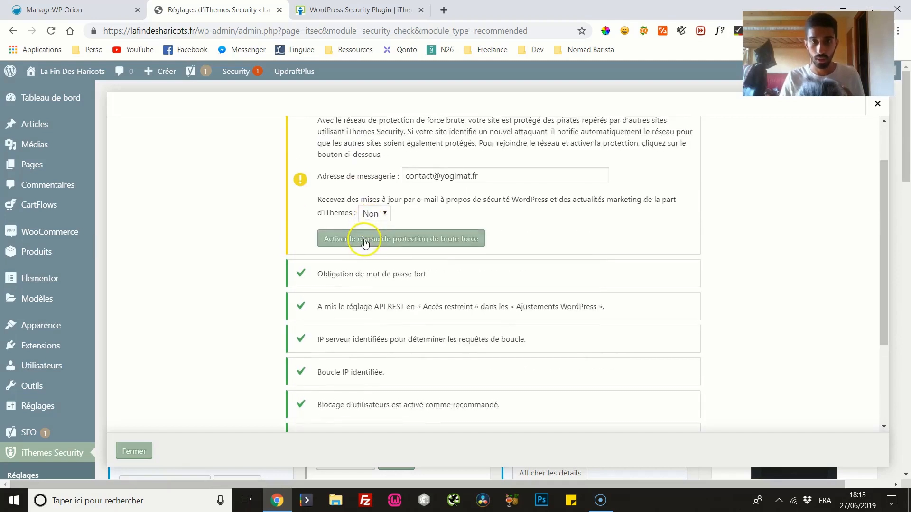
{"action": "left_click", "coordinate": [364, 242]}
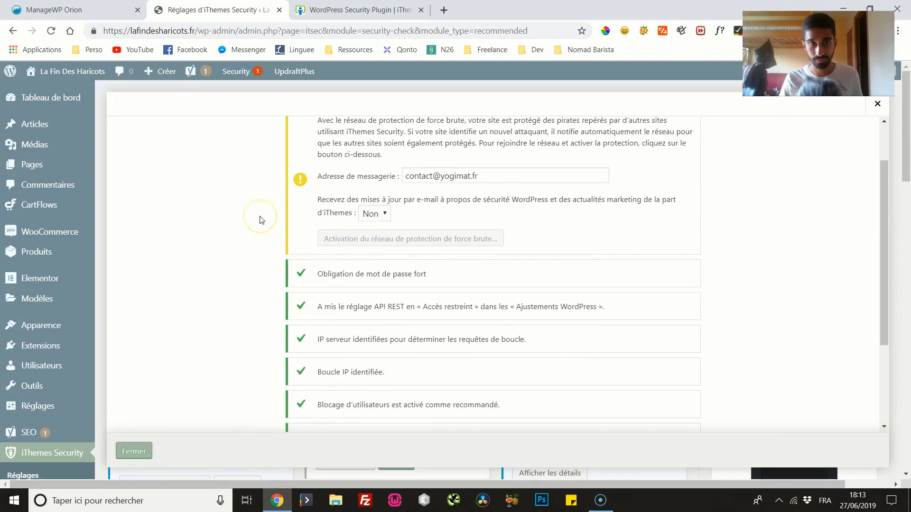
{"action": "scroll", "coordinate": [261, 218], "scroll_direction": "down", "scroll_amount": 2}
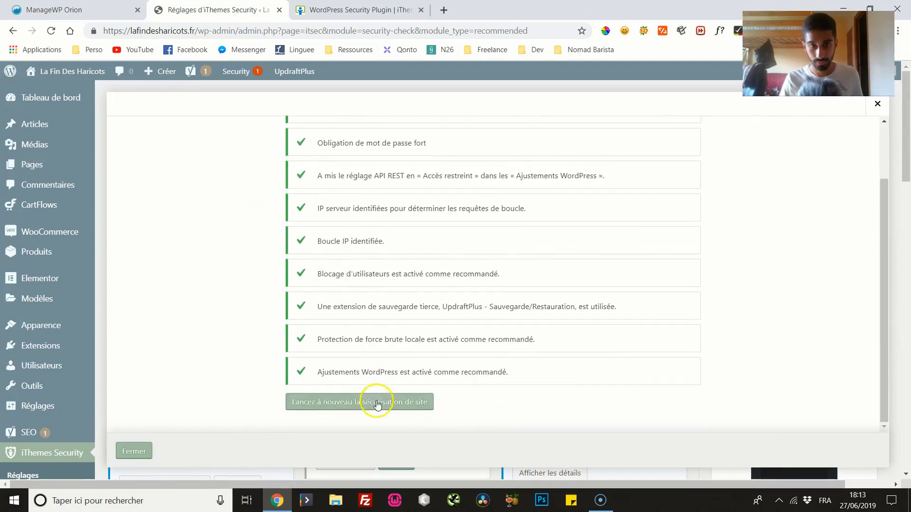
{"action": "scroll", "coordinate": [472, 337], "scroll_direction": "up", "scroll_amount": 2}
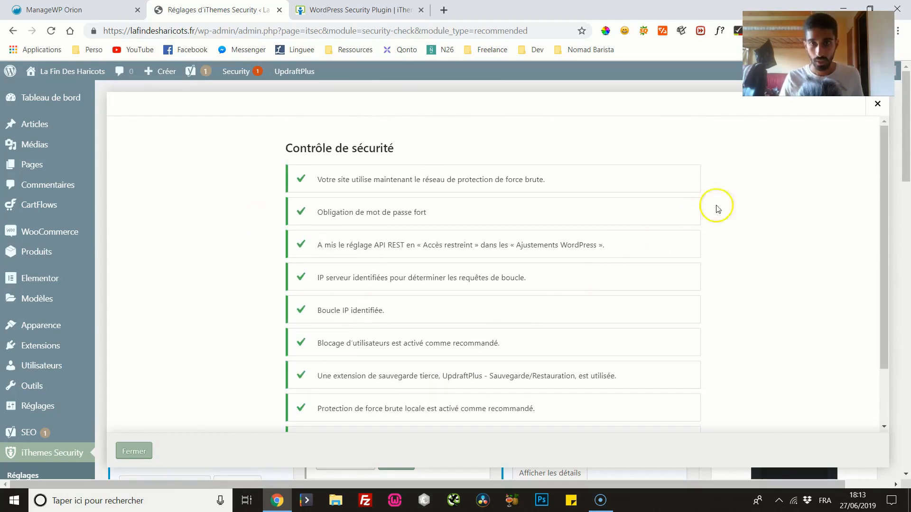
{"action": "left_click", "coordinate": [878, 104]}
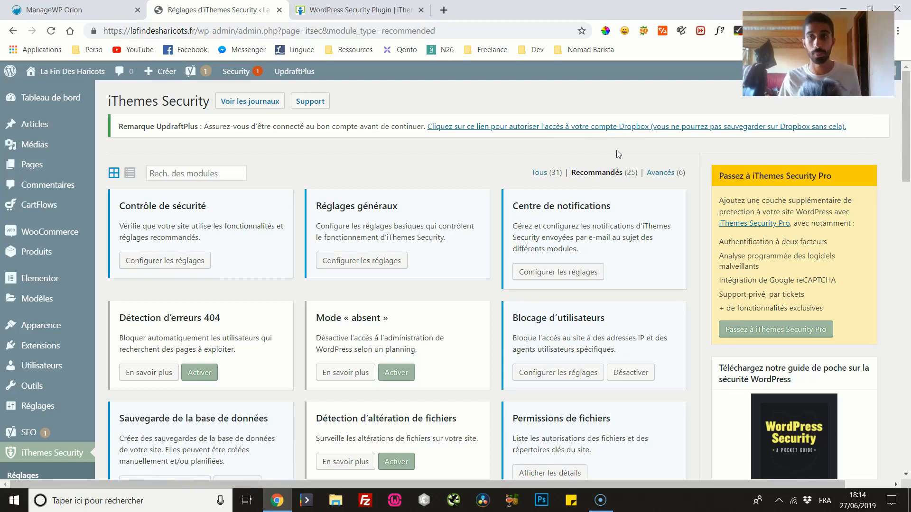
- Switch the recommended iThemes Security modules from the grid to the list view
{"action": "left_click", "coordinate": [648, 151]}
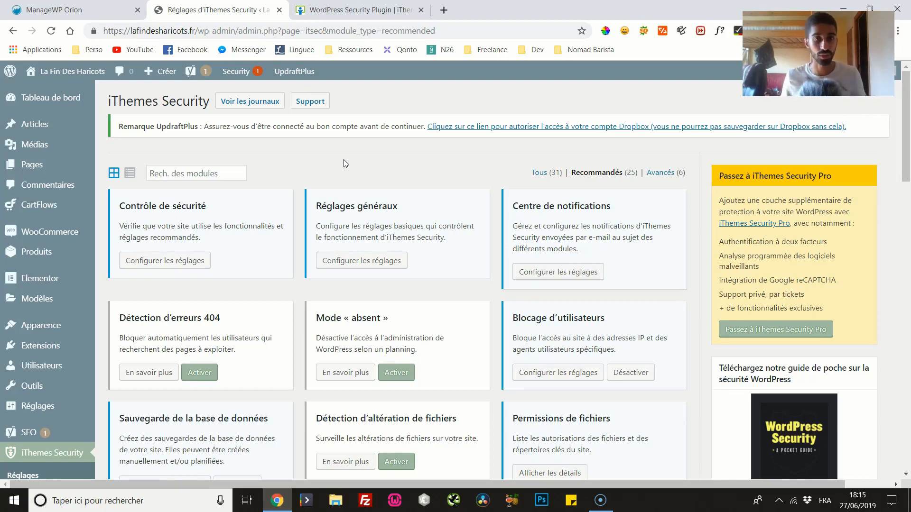
{"action": "left_click", "coordinate": [130, 174]}
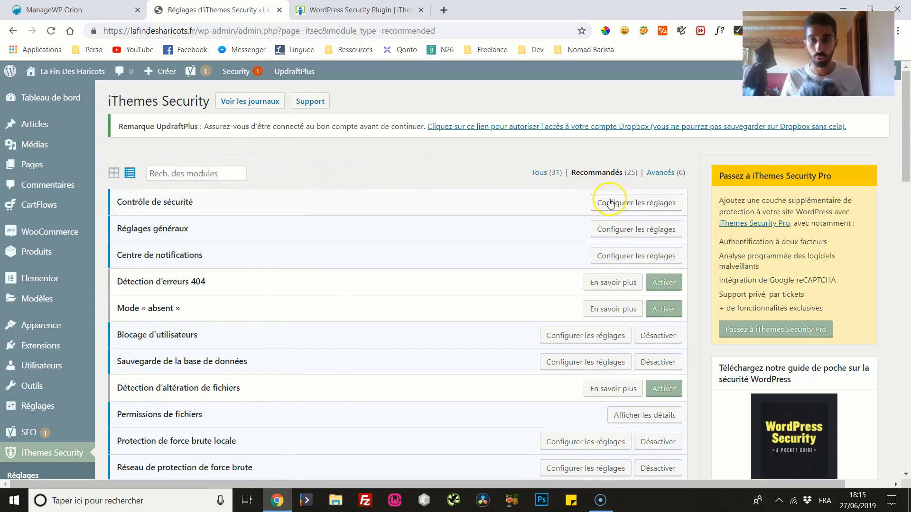
{"action": "scroll", "coordinate": [522, 221], "scroll_direction": "down", "scroll_amount": 3}
{"action": "scroll", "coordinate": [513, 219], "scroll_direction": "up", "scroll_amount": 3}
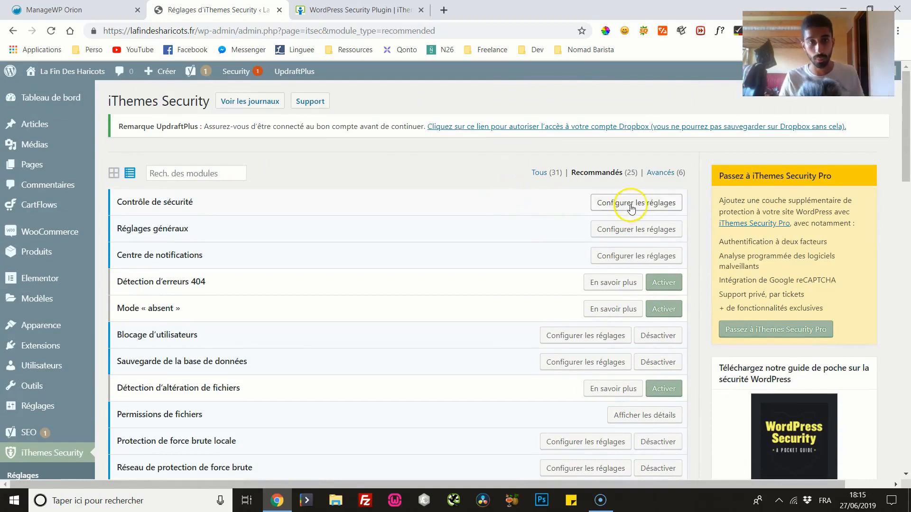
- Expand the settings of the Contrôle de sécurité module and review its list of security checks
{"action": "left_click", "coordinate": [631, 204]}
{"action": "scroll", "coordinate": [507, 227], "scroll_direction": "down", "scroll_amount": 3}
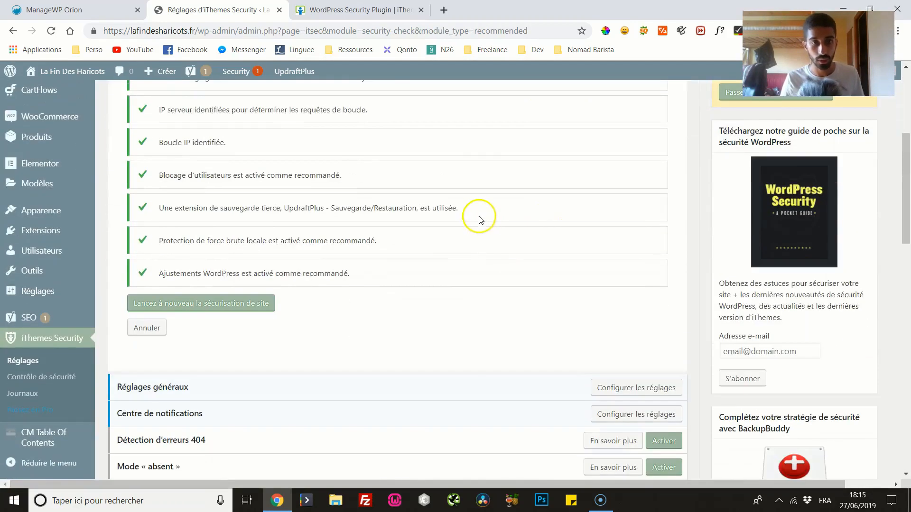
{"action": "scroll", "coordinate": [474, 218], "scroll_direction": "up", "scroll_amount": 5}
{"action": "scroll", "coordinate": [332, 204], "scroll_direction": "down", "scroll_amount": 2}
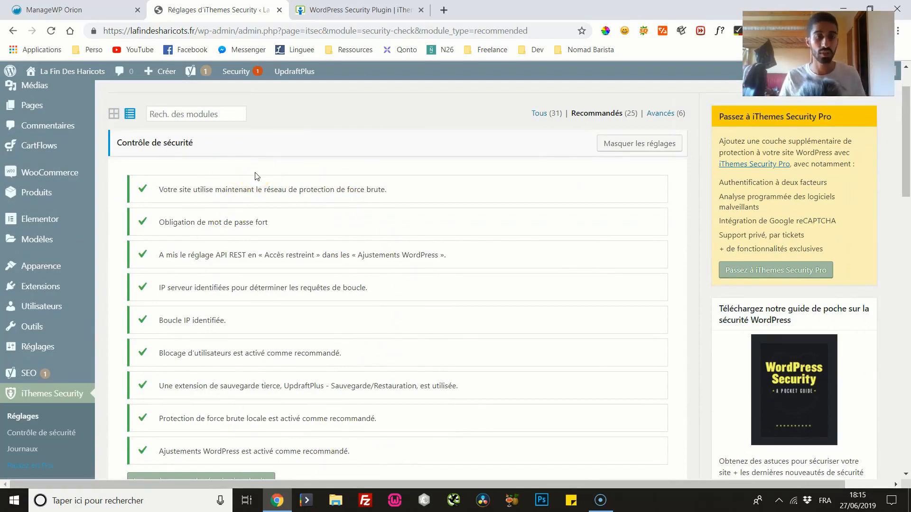
- Collapse the Contrôle de sécurité module and expand the settings of the Réglages généraux module
{"action": "scroll", "coordinate": [255, 176], "scroll_direction": "down", "scroll_amount": 1}
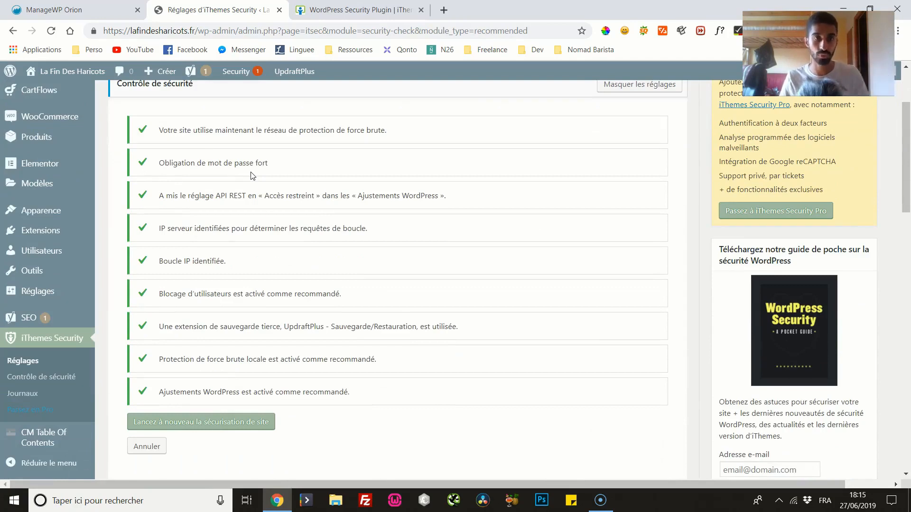
{"action": "left_click", "coordinate": [183, 423]}
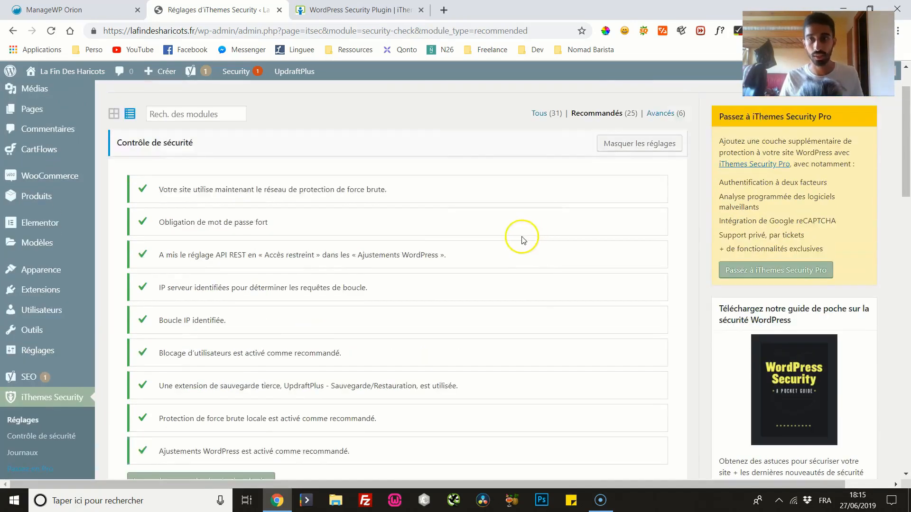
{"action": "left_click", "coordinate": [634, 202]}
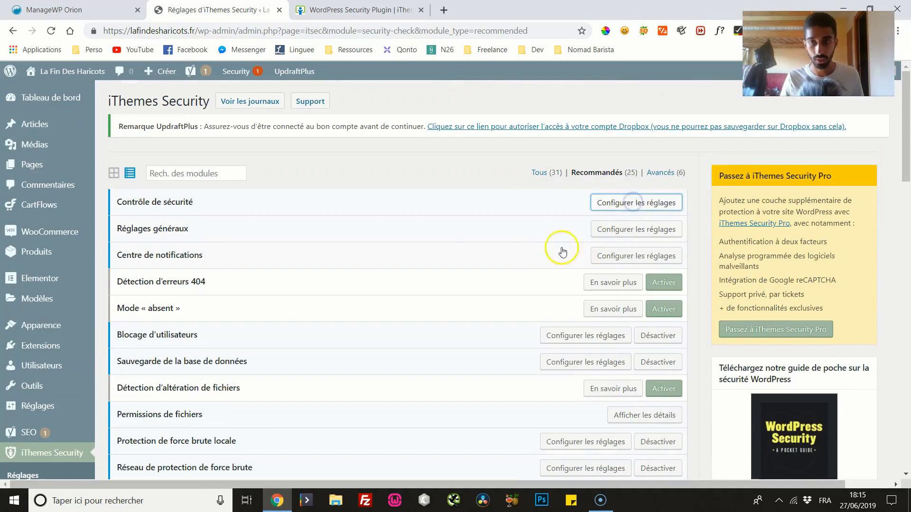
{"action": "left_click", "coordinate": [602, 228]}
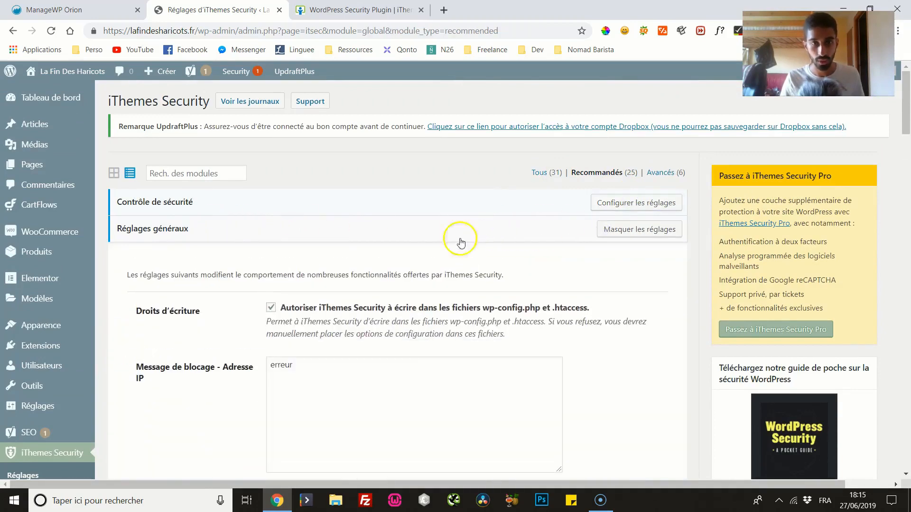
- Look through the write permission and the IP, user and network lockout messages in Réglages généraux
{"action": "scroll", "coordinate": [253, 282], "scroll_direction": "down", "scroll_amount": 2}
{"action": "scroll", "coordinate": [253, 282], "scroll_direction": "down", "scroll_amount": 4}
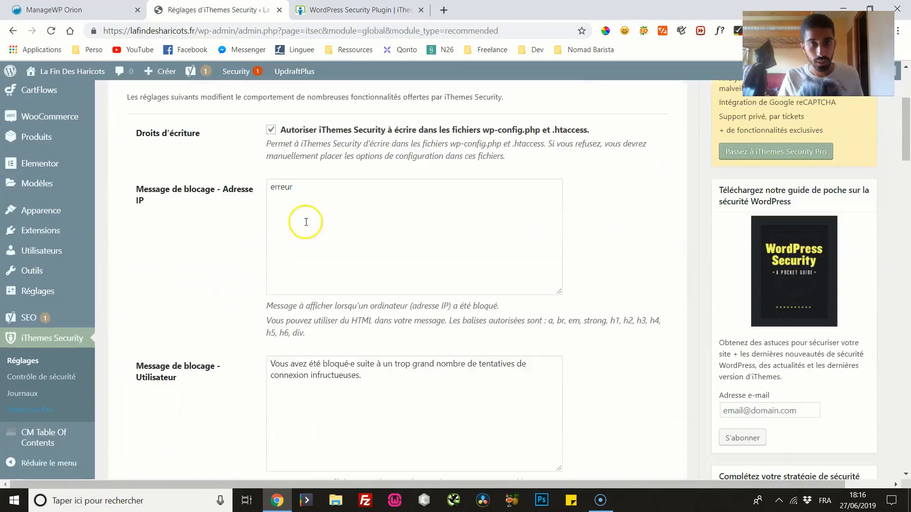
{"action": "scroll", "coordinate": [171, 207], "scroll_direction": "down", "scroll_amount": 4}
{"action": "scroll", "coordinate": [183, 197], "scroll_direction": "up", "scroll_amount": 4}
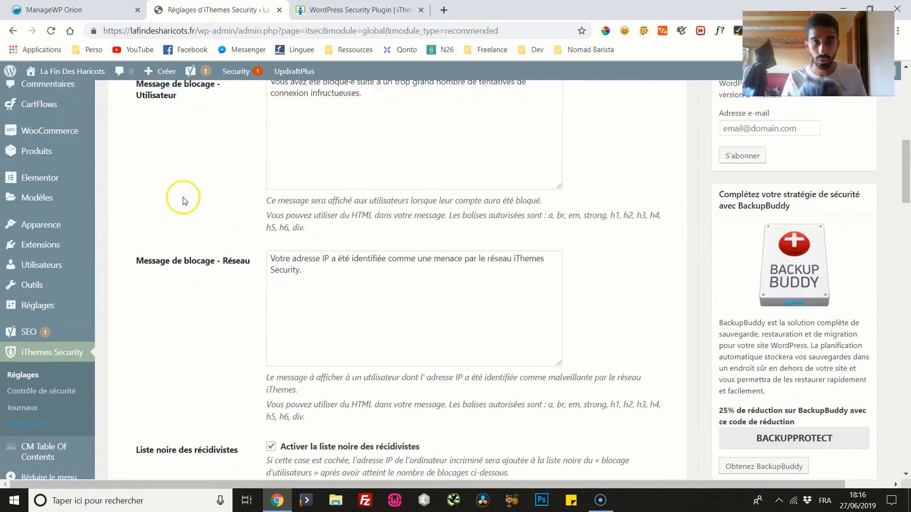
{"action": "scroll", "coordinate": [190, 197], "scroll_direction": "down", "scroll_amount": 2}
- Examine the repeat offender blacklist option, its threshold and retention period, and the lockout duration
{"action": "scroll", "coordinate": [193, 197], "scroll_direction": "down", "scroll_amount": 7}
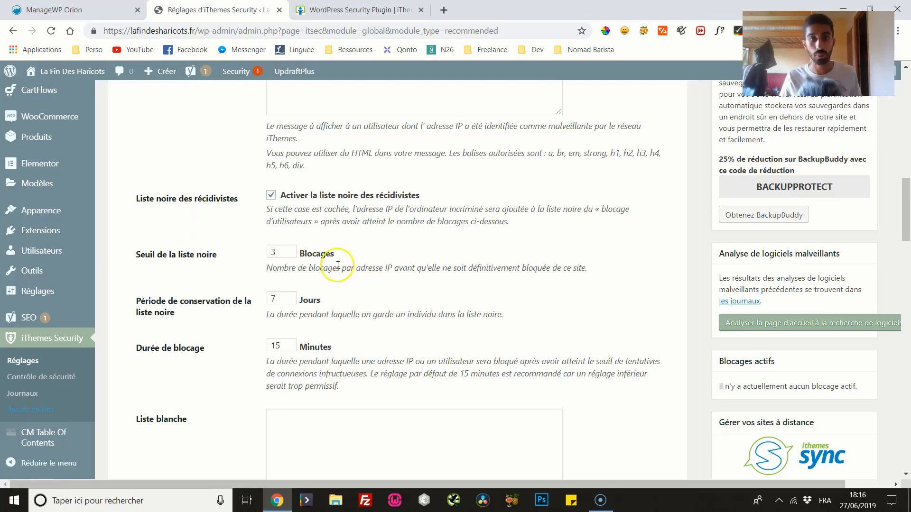
{"action": "left_click", "coordinate": [271, 253]}
{"action": "left_click_drag", "start_coordinate": [271, 253], "coordinate": [234, 244]}
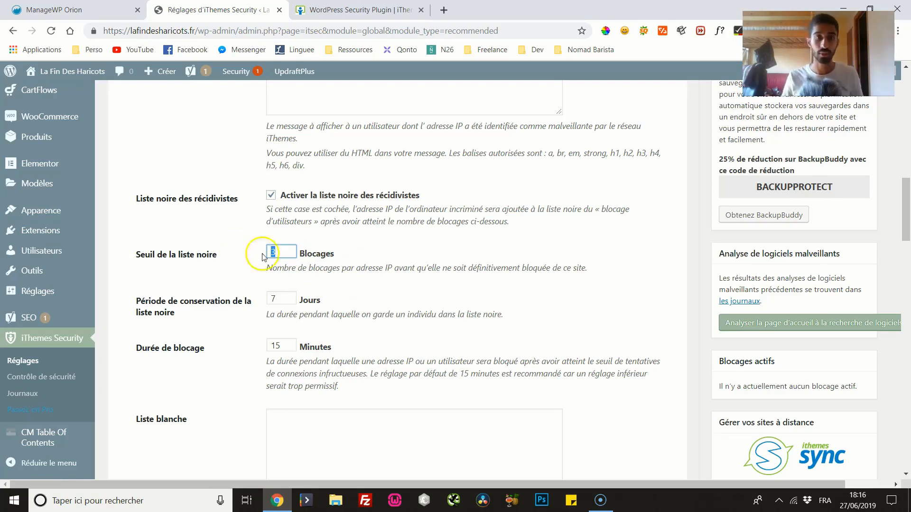
{"action": "left_click_drag", "start_coordinate": [281, 344], "coordinate": [269, 346]}
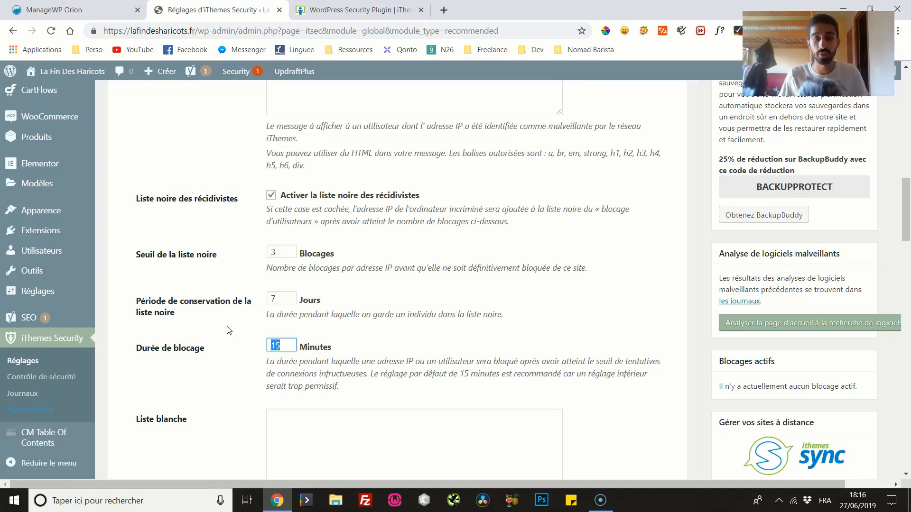
{"action": "double_click", "coordinate": [261, 249]}
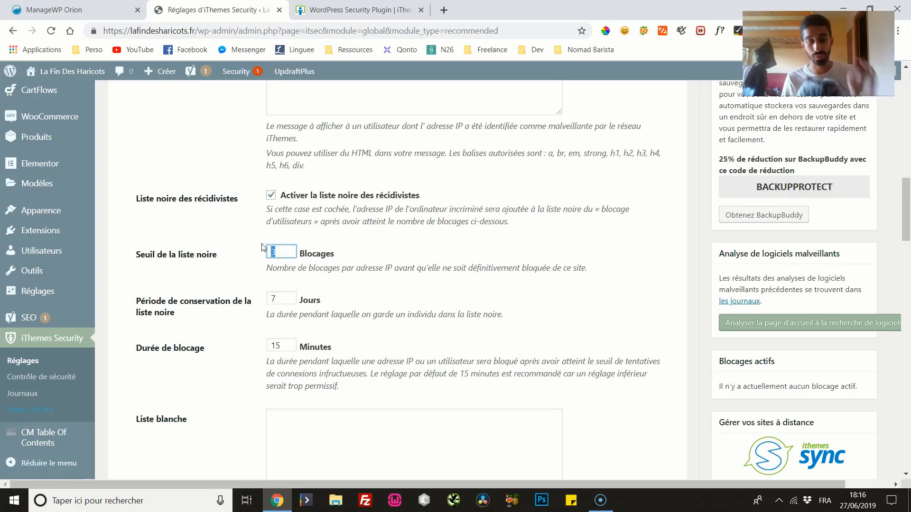
{"action": "left_click", "coordinate": [261, 250]}
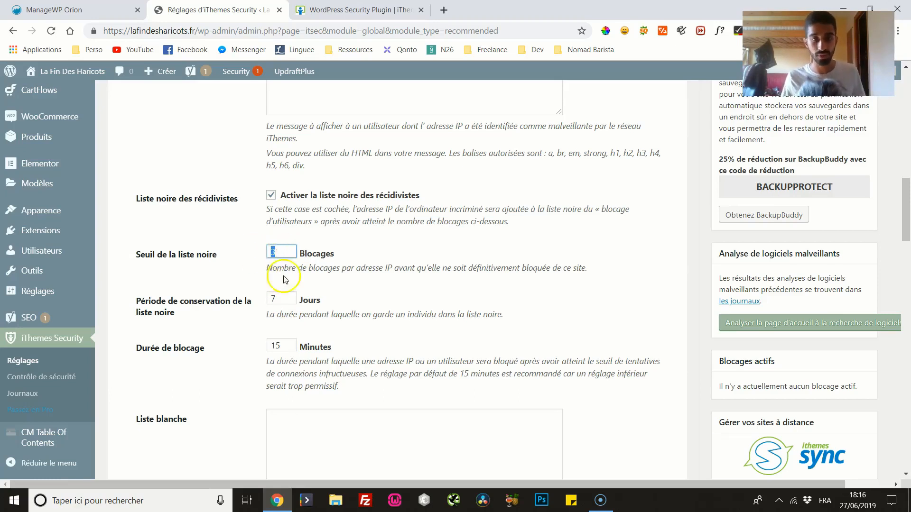
{"action": "left_click", "coordinate": [259, 347]}
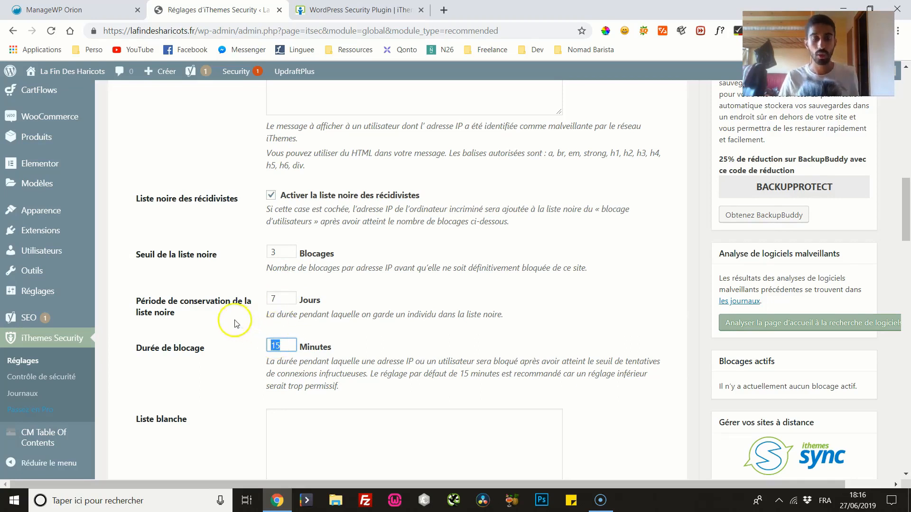
{"action": "scroll", "coordinate": [204, 295], "scroll_direction": "up", "scroll_amount": 4}
{"action": "left_click", "coordinate": [186, 277]}
{"action": "scroll", "coordinate": [184, 274], "scroll_direction": "down", "scroll_amount": 3}
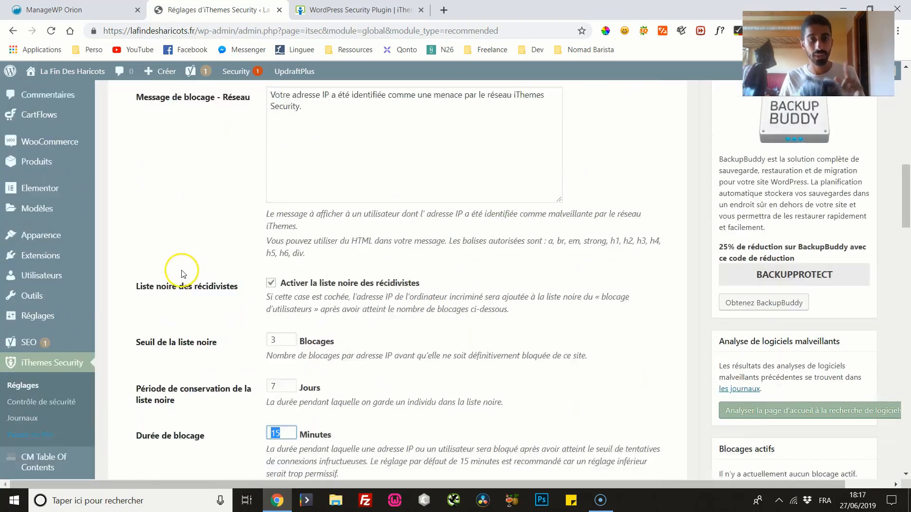
{"action": "scroll", "coordinate": [175, 266], "scroll_direction": "down", "scroll_amount": 3}
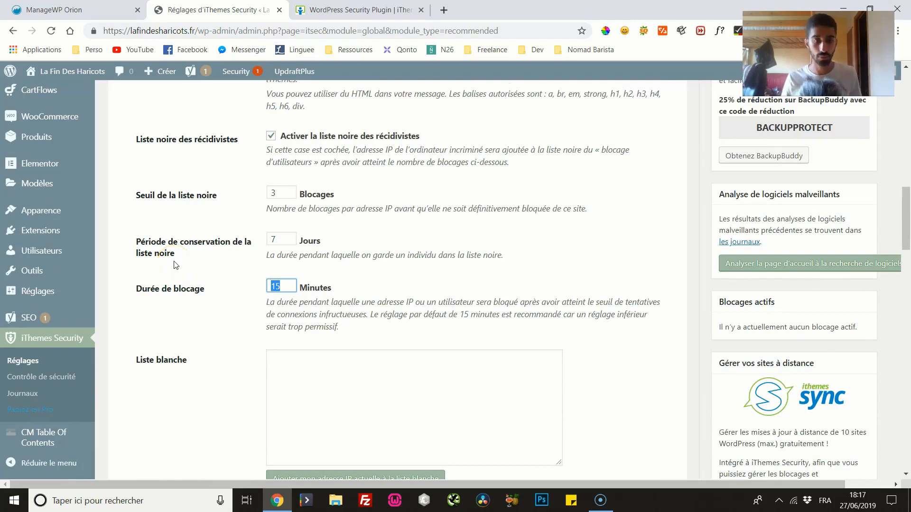
{"action": "scroll", "coordinate": [176, 264], "scroll_direction": "down", "scroll_amount": 1}
{"action": "left_click", "coordinate": [182, 265]}
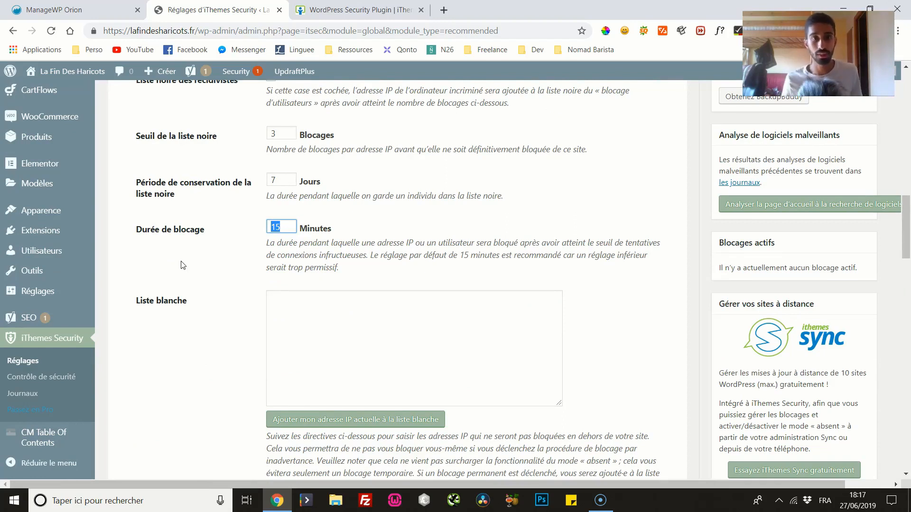
- Add the current IP address to the Liste blanche in the general settings
{"action": "scroll", "coordinate": [182, 265], "scroll_direction": "down", "scroll_amount": 2}
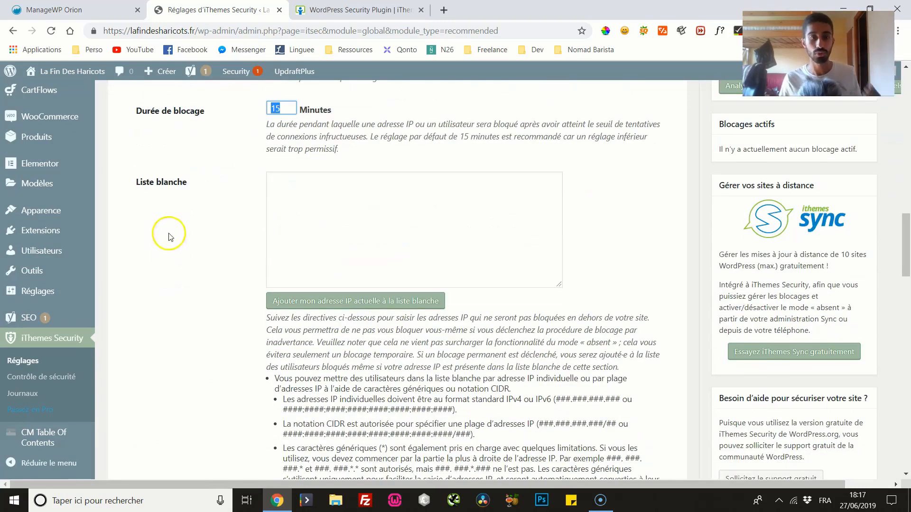
{"action": "left_click", "coordinate": [330, 213]}
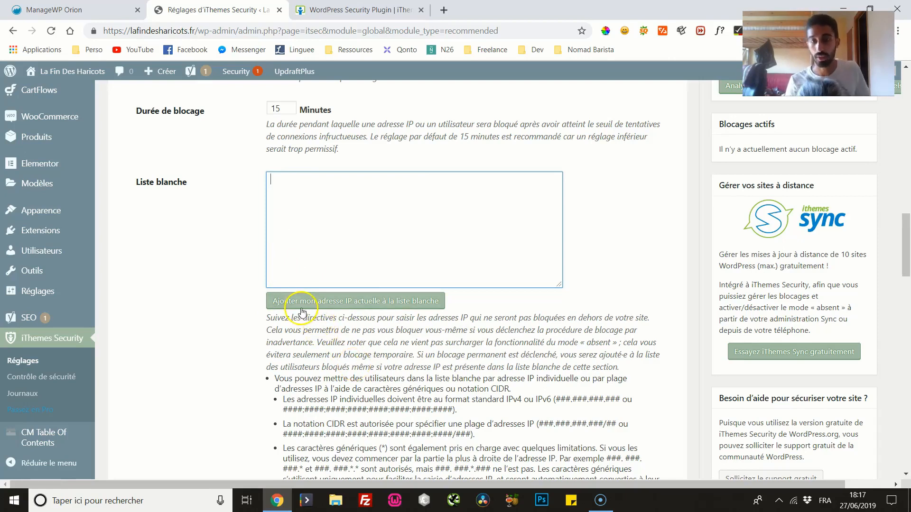
{"action": "left_click", "coordinate": [328, 303]}
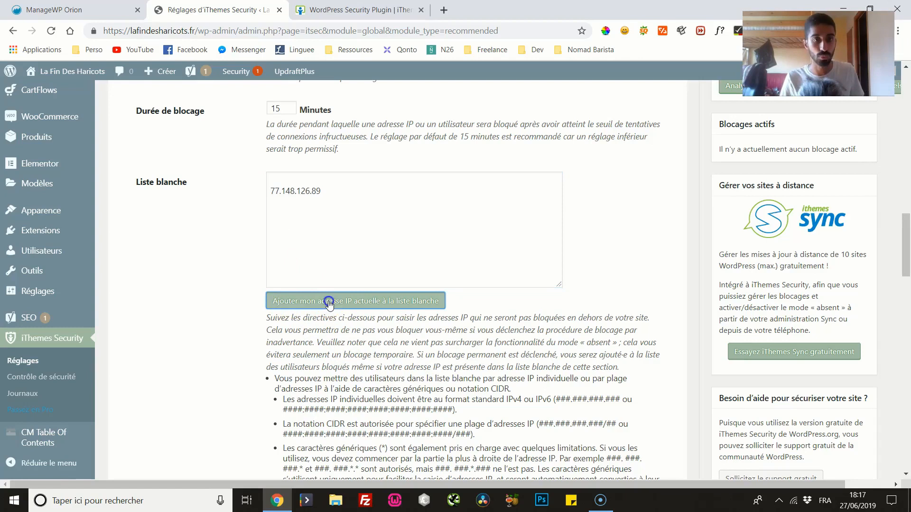
{"action": "left_click_drag", "start_coordinate": [332, 191], "coordinate": [263, 194]}
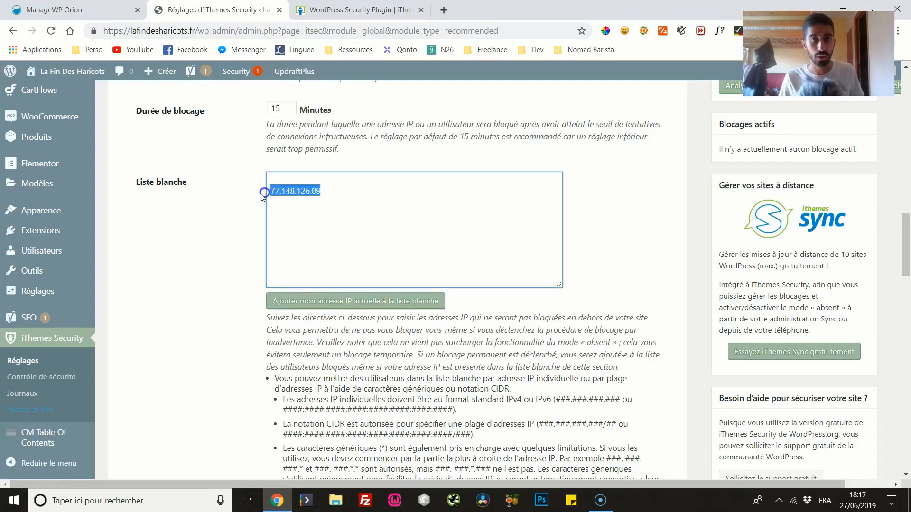
{"action": "left_click", "coordinate": [227, 232]}
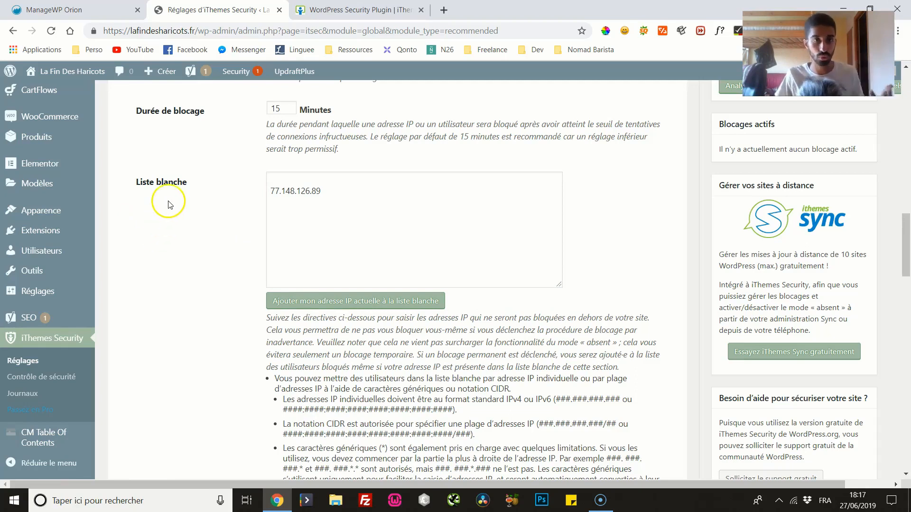
- Review the lockout message texts shown for a blocked IP address and a blocked user
{"action": "scroll", "coordinate": [169, 203], "scroll_direction": "up", "scroll_amount": 3}
{"action": "scroll", "coordinate": [174, 192], "scroll_direction": "up", "scroll_amount": 10}
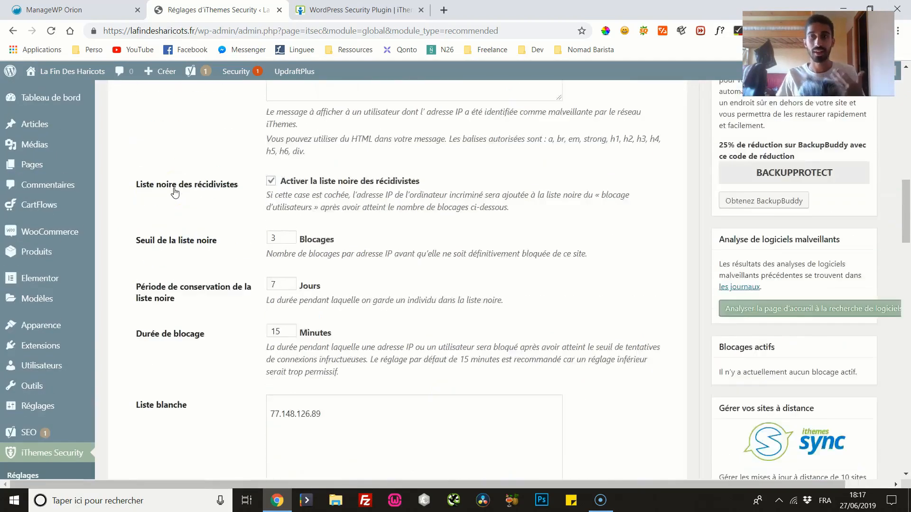
{"action": "scroll", "coordinate": [182, 191], "scroll_direction": "up", "scroll_amount": 5}
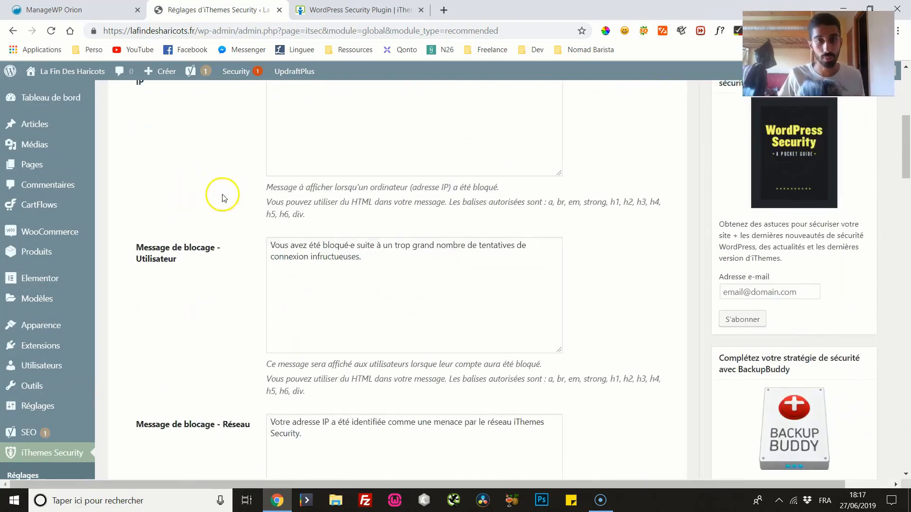
{"action": "left_click_drag", "start_coordinate": [309, 197], "coordinate": [240, 196]}
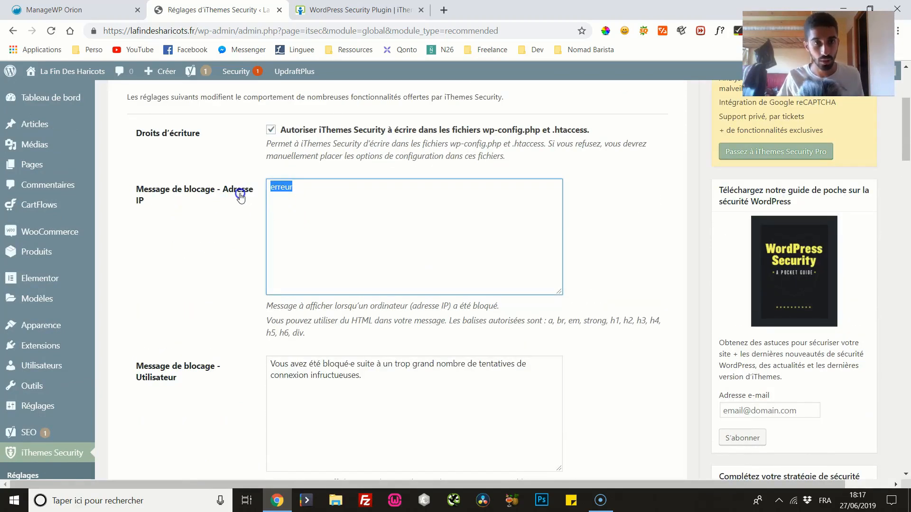
{"action": "left_click", "coordinate": [326, 194]}
{"action": "scroll", "coordinate": [321, 193], "scroll_direction": "down", "scroll_amount": 3}
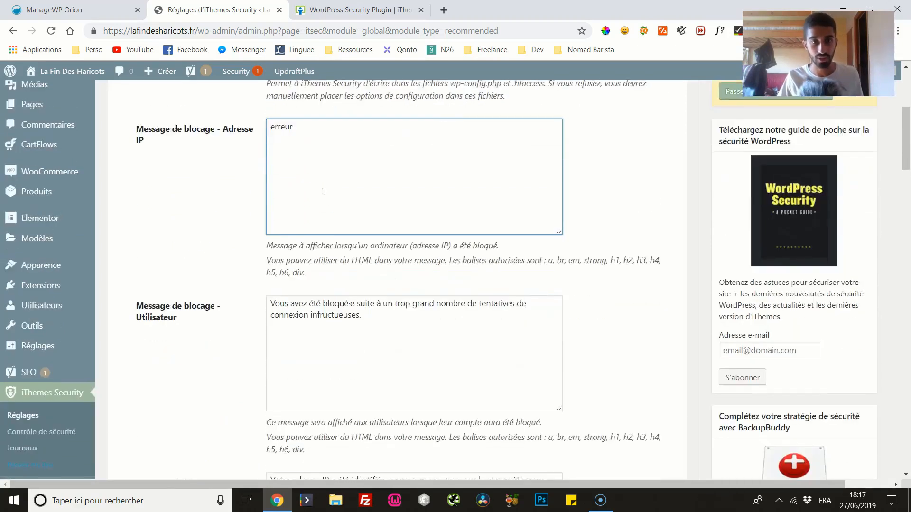
{"action": "left_click_drag", "start_coordinate": [390, 266], "coordinate": [246, 240]}
{"action": "scroll", "coordinate": [256, 275], "scroll_direction": "up", "scroll_amount": 3}
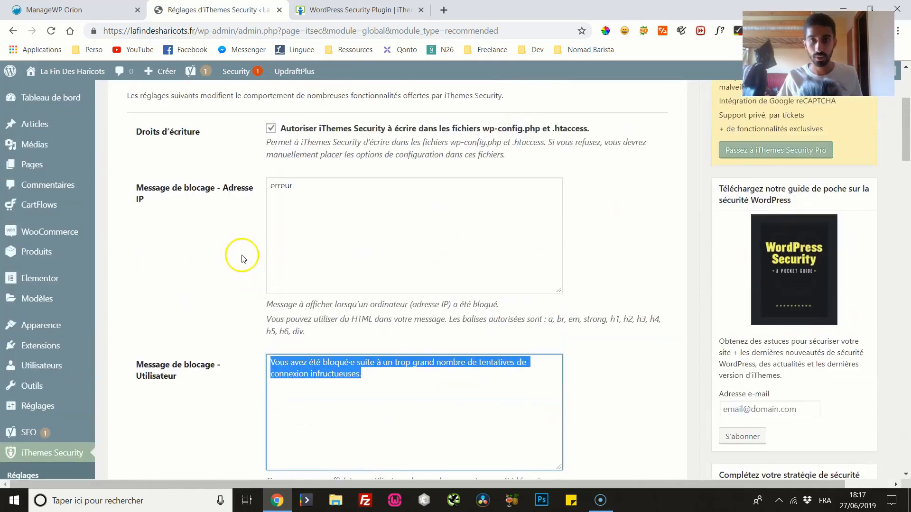
{"action": "left_click", "coordinate": [309, 196]}
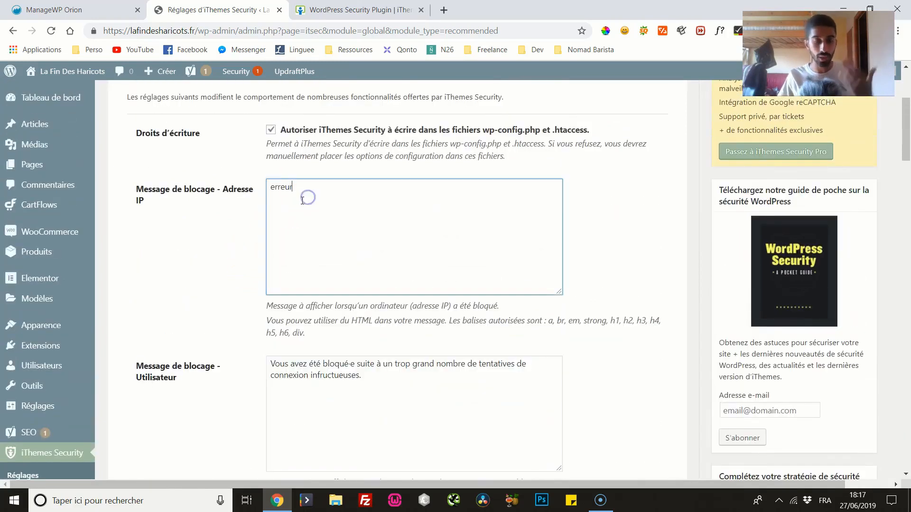
{"action": "key", "text": "BackSpace"}
{"action": "key", "text": "BackSpace"}
{"action": "left_click", "coordinate": [243, 210]}
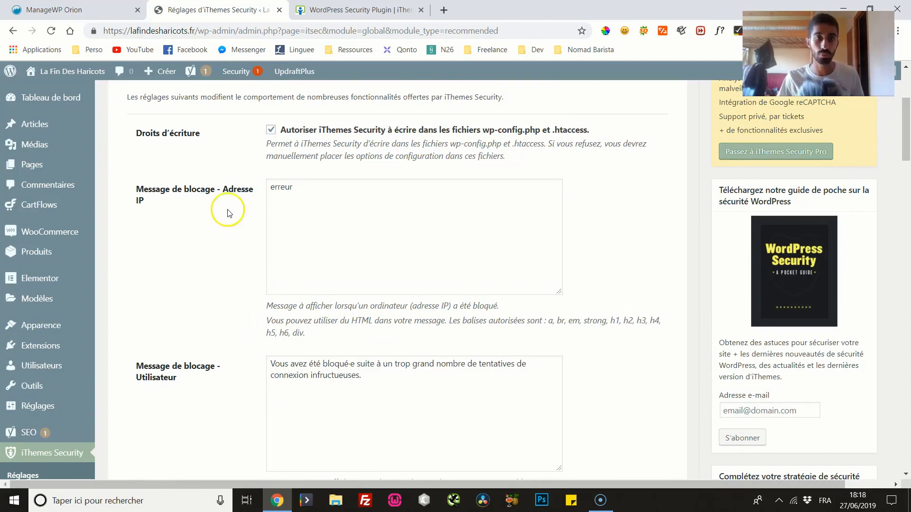
- Review the remaining general settings, including log type, log retention, data tracking, proxy detection and error code display
{"action": "scroll", "coordinate": [224, 209], "scroll_direction": "down", "scroll_amount": 6}
{"action": "scroll", "coordinate": [219, 220], "scroll_direction": "down", "scroll_amount": 8}
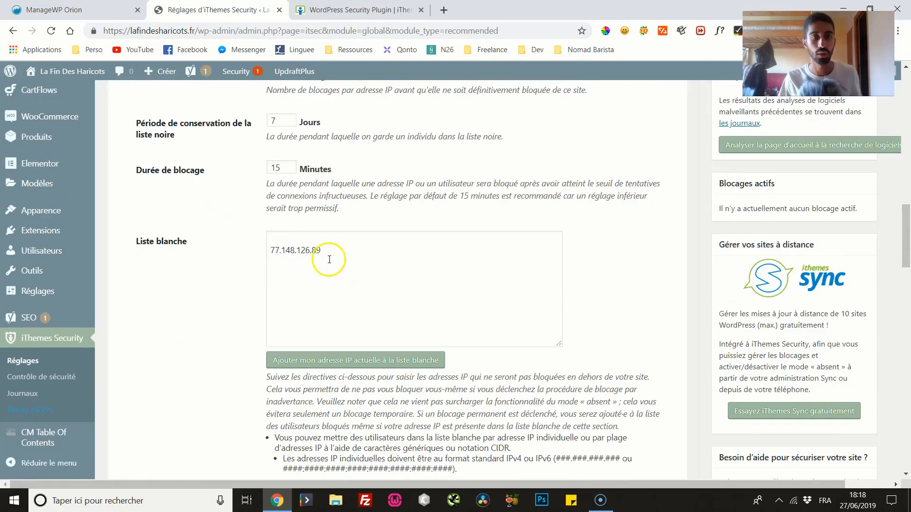
{"action": "scroll", "coordinate": [294, 358], "scroll_direction": "down", "scroll_amount": 9}
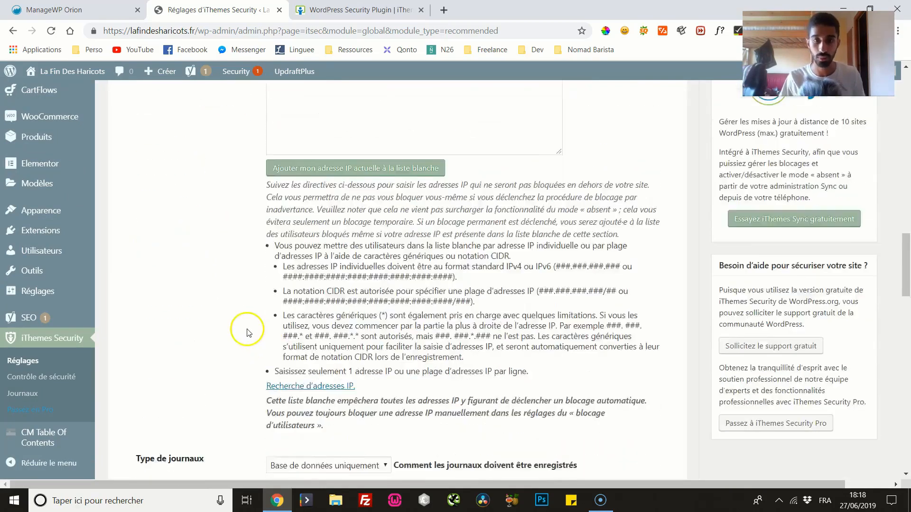
{"action": "scroll", "coordinate": [219, 311], "scroll_direction": "down", "scroll_amount": 4}
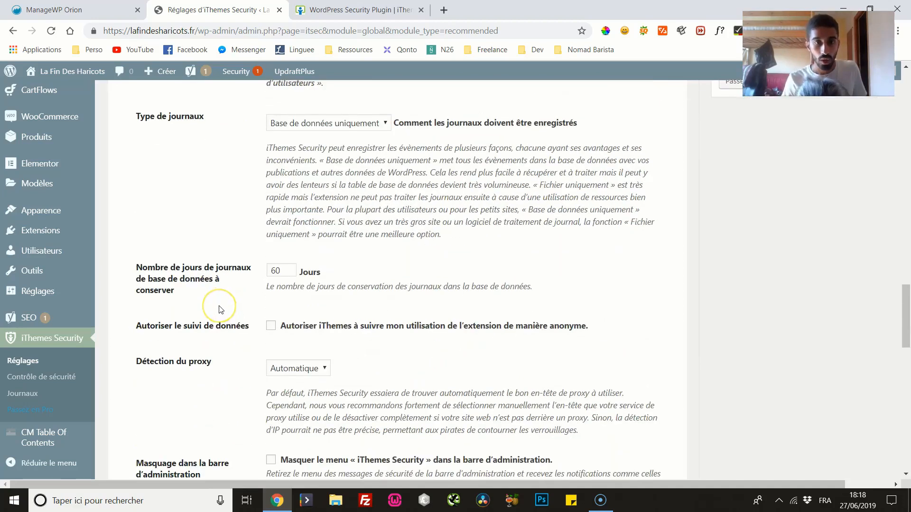
{"action": "scroll", "coordinate": [220, 309], "scroll_direction": "down", "scroll_amount": 4}
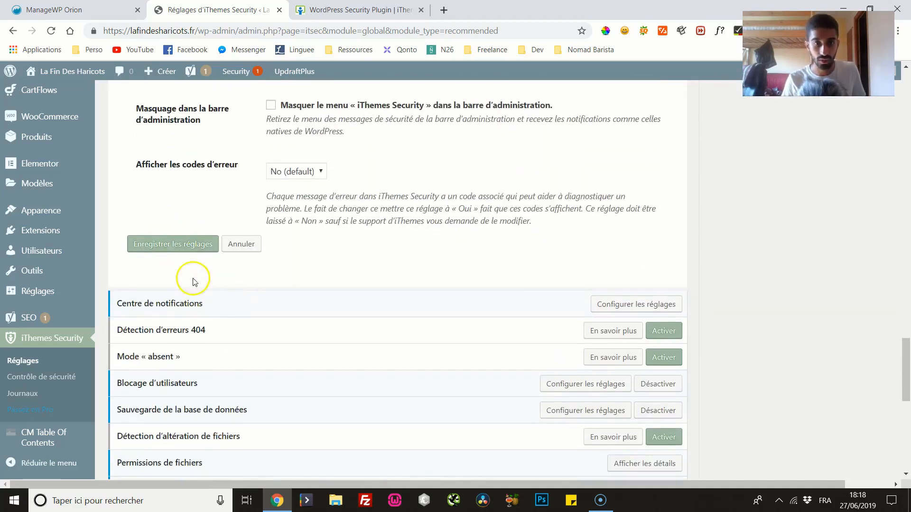
{"action": "scroll", "coordinate": [184, 278], "scroll_direction": "down", "scroll_amount": 1}
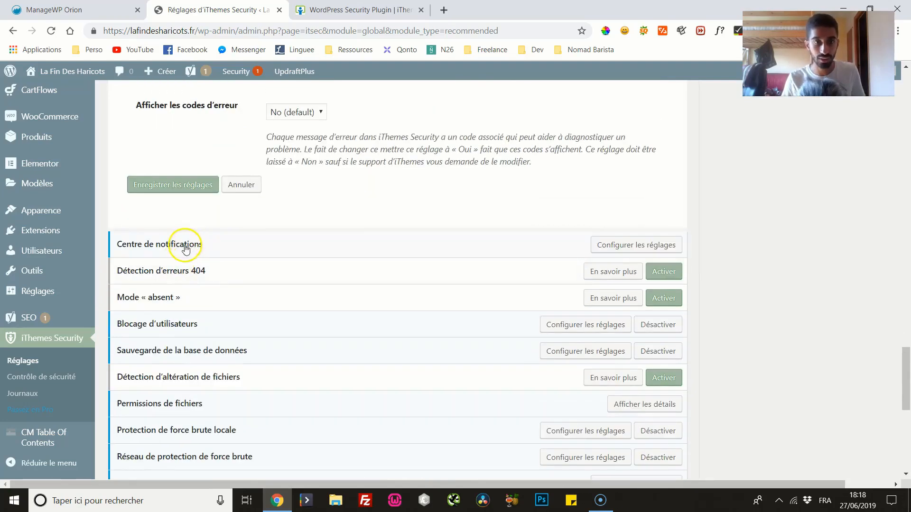
- Collapse the Réglages généraux module to return to the list of recommended modules
{"action": "scroll", "coordinate": [359, 271], "scroll_direction": "up", "scroll_amount": 5}
{"action": "scroll", "coordinate": [359, 272], "scroll_direction": "up", "scroll_amount": 20}
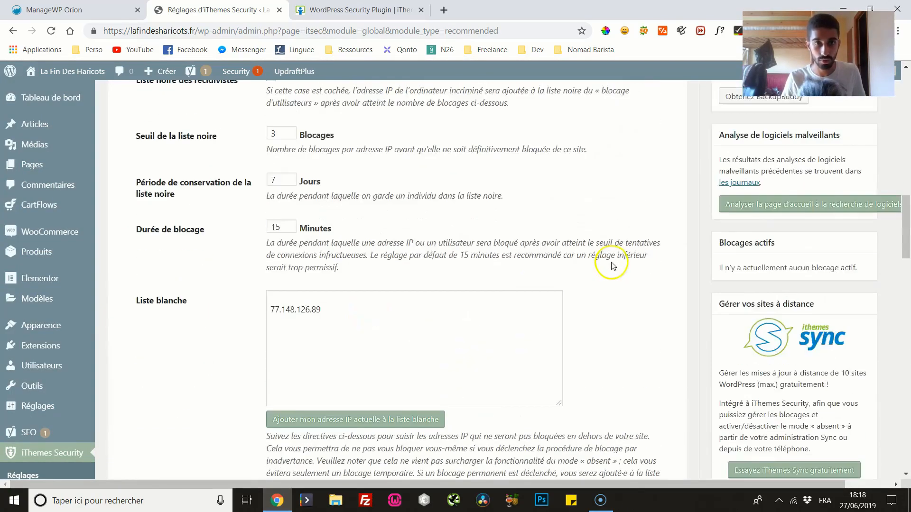
{"action": "scroll", "coordinate": [637, 260], "scroll_direction": "up", "scroll_amount": 7}
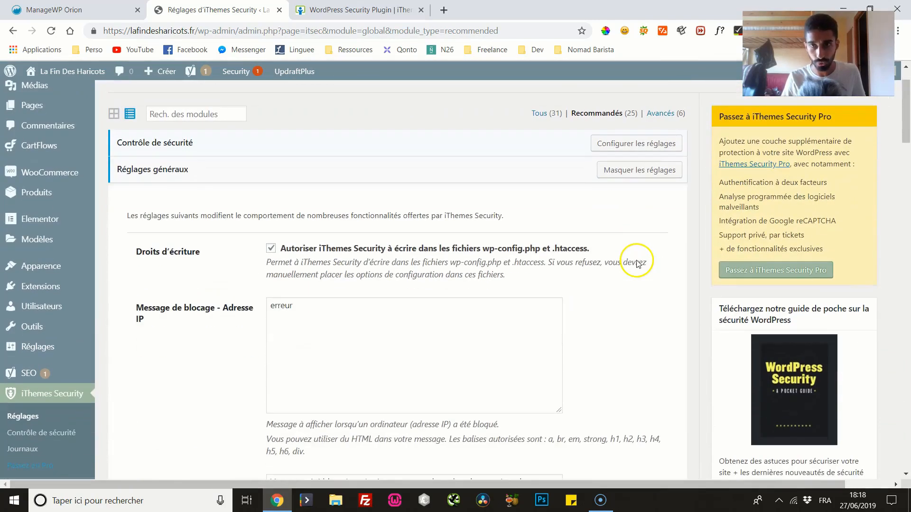
{"action": "left_click", "coordinate": [643, 178]}
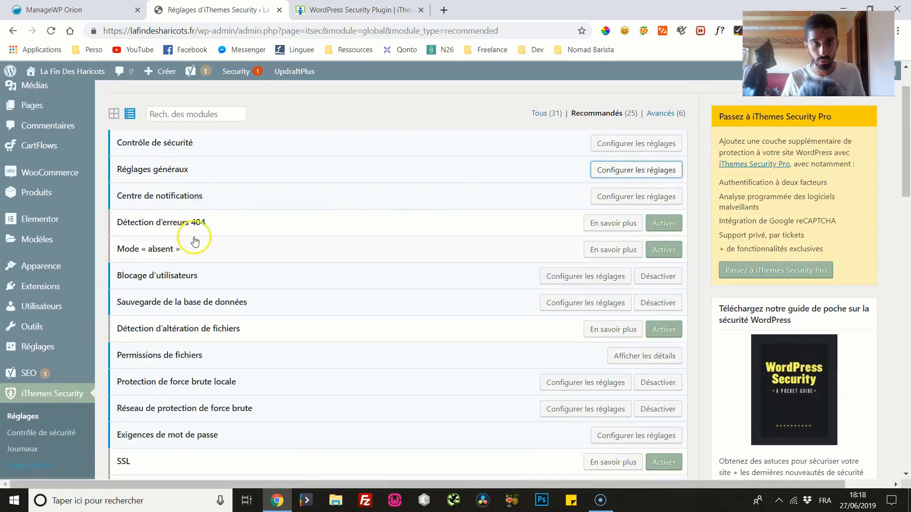
- List all security modules and open the Centre de notifications settings
{"action": "left_click", "coordinate": [539, 114]}
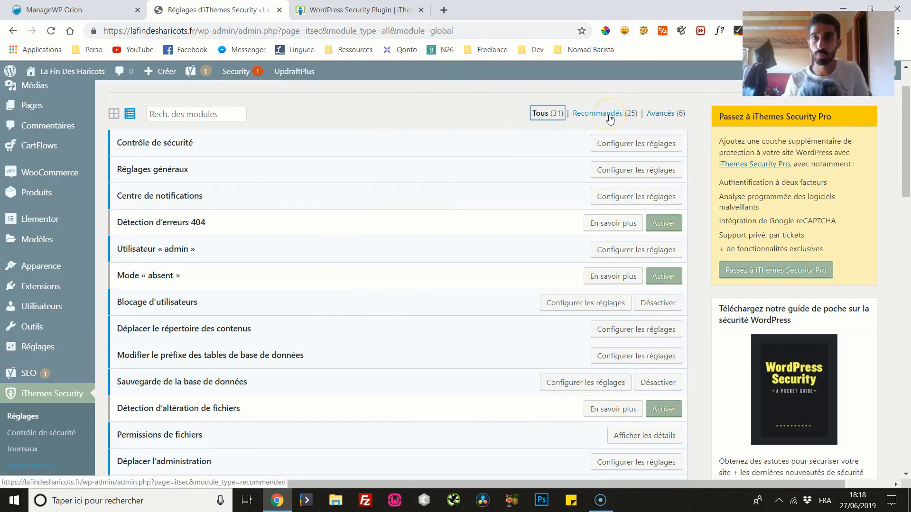
{"action": "left_click", "coordinate": [541, 116]}
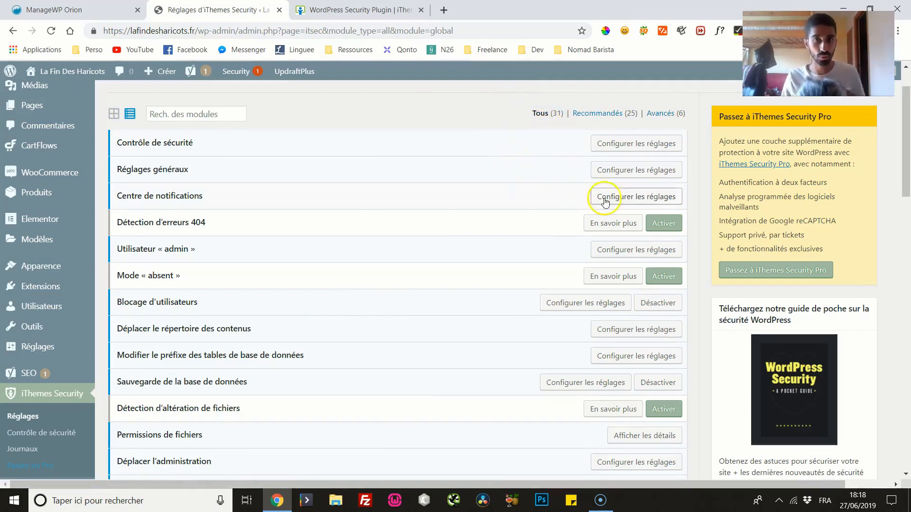
{"action": "left_click", "coordinate": [623, 200]}
{"action": "scroll", "coordinate": [347, 240], "scroll_direction": "down", "scroll_amount": 2}
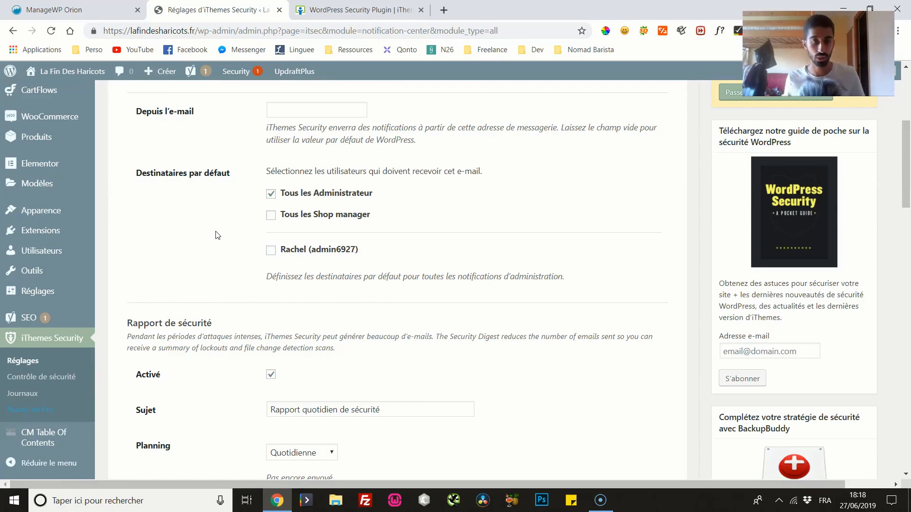
- Disable the Rapport de sécurité e-mail in the notification settings
{"action": "left_click", "coordinate": [185, 219]}
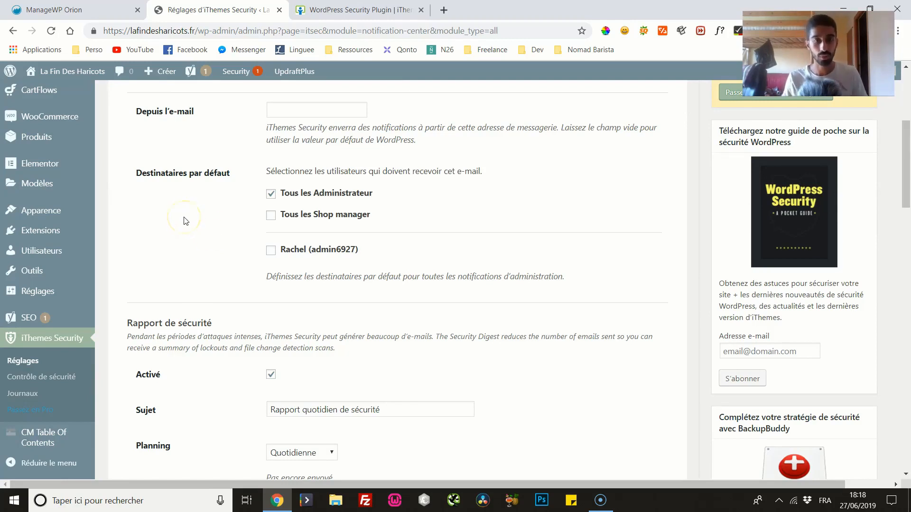
{"action": "left_click", "coordinate": [177, 218]}
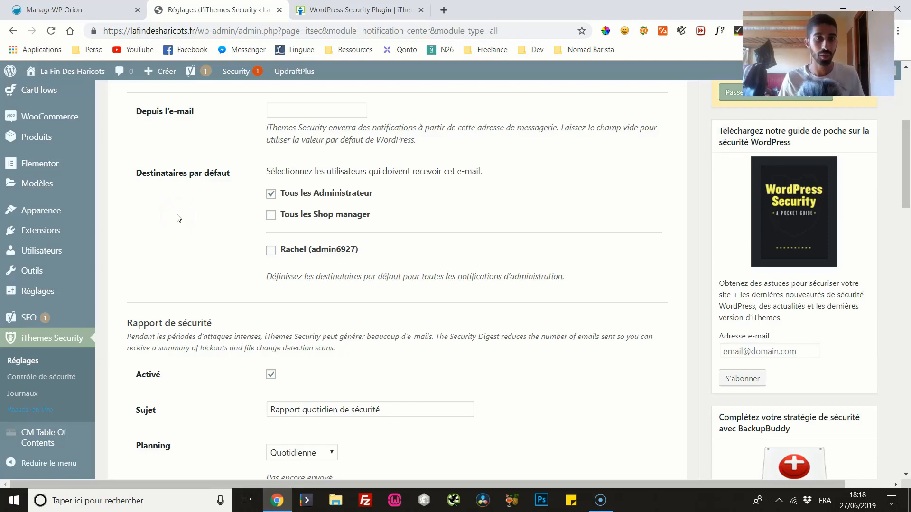
{"action": "left_click", "coordinate": [124, 188]}
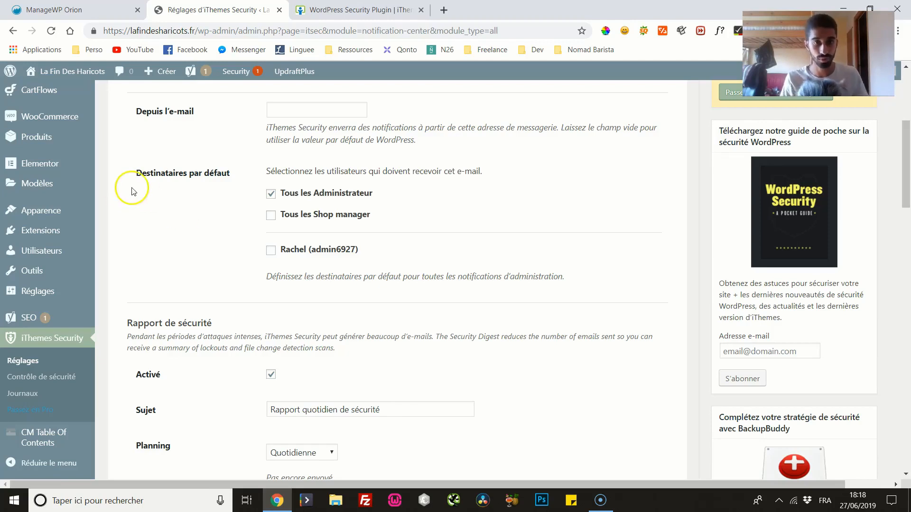
{"action": "scroll", "coordinate": [136, 191], "scroll_direction": "down", "scroll_amount": 1}
{"action": "scroll", "coordinate": [136, 190], "scroll_direction": "down", "scroll_amount": 1}
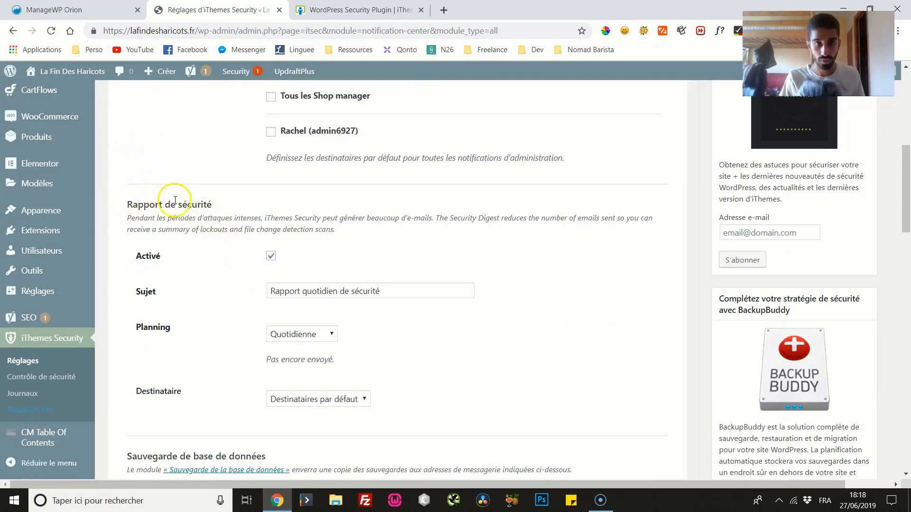
{"action": "left_click", "coordinate": [273, 262]}
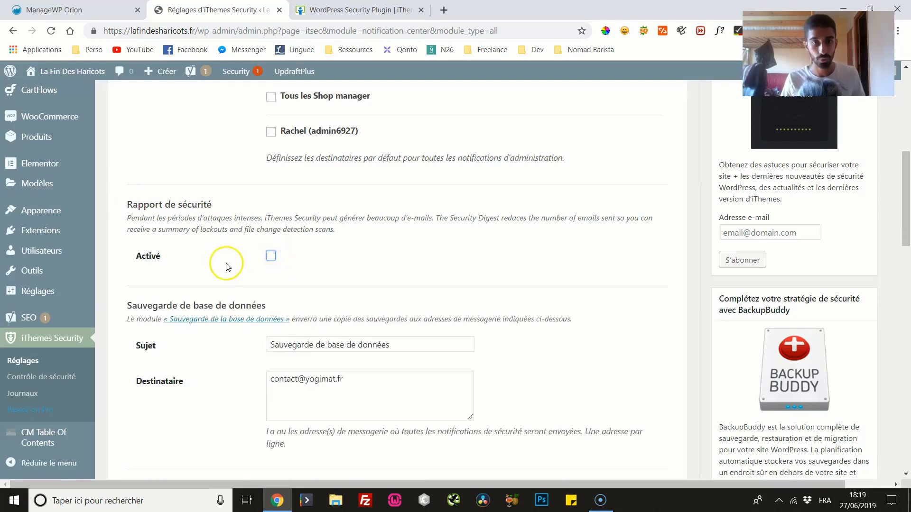
- Disable the Verrouillages du site e-mail and save the notification settings
{"action": "scroll", "coordinate": [214, 252], "scroll_direction": "down", "scroll_amount": 2}
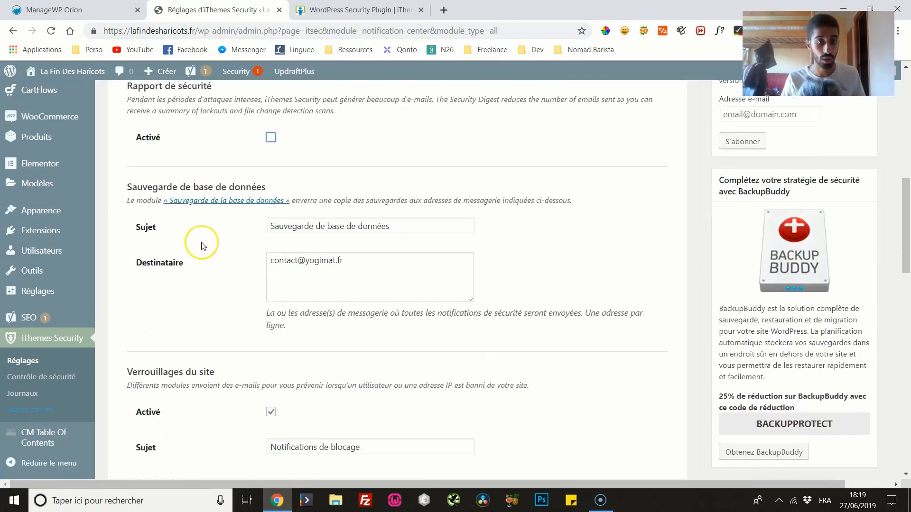
{"action": "scroll", "coordinate": [203, 245], "scroll_direction": "down", "scroll_amount": 1}
{"action": "scroll", "coordinate": [203, 243], "scroll_direction": "down", "scroll_amount": 2}
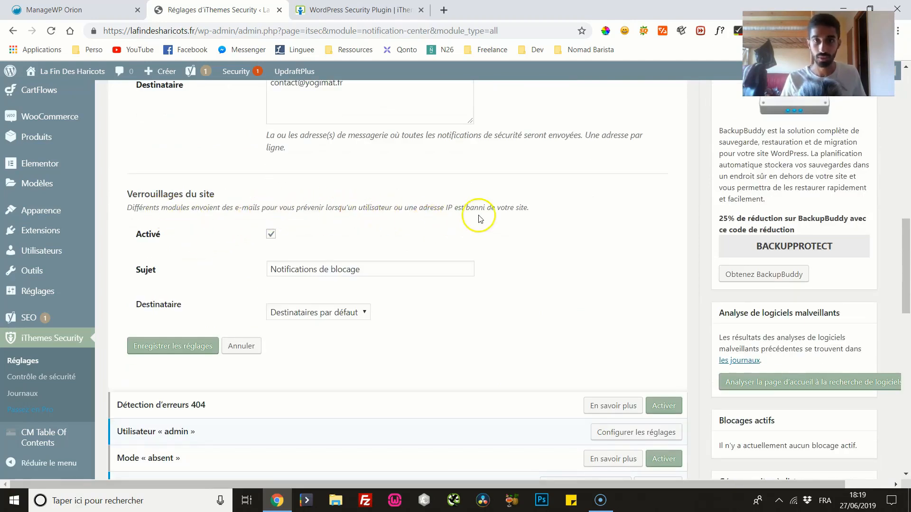
{"action": "left_click", "coordinate": [271, 236]}
{"action": "scroll", "coordinate": [178, 321], "scroll_direction": "up", "scroll_amount": 3}
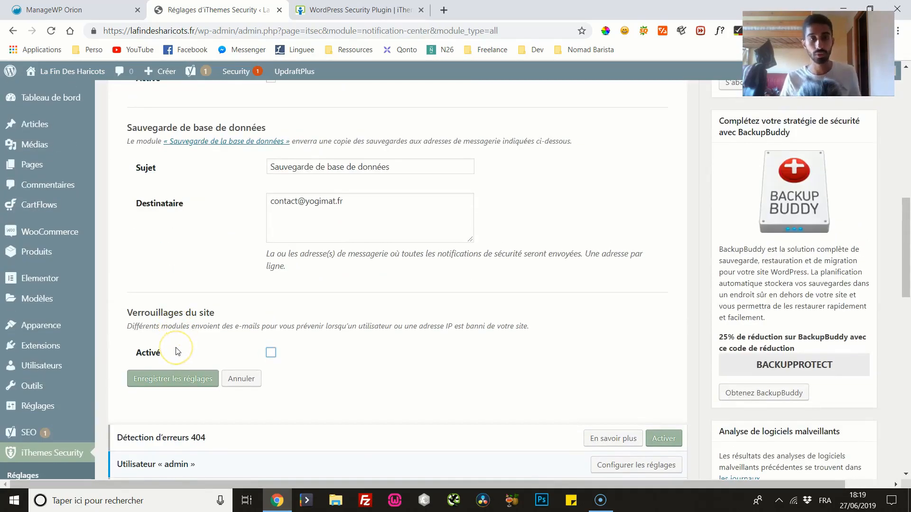
{"action": "left_click", "coordinate": [166, 378]}
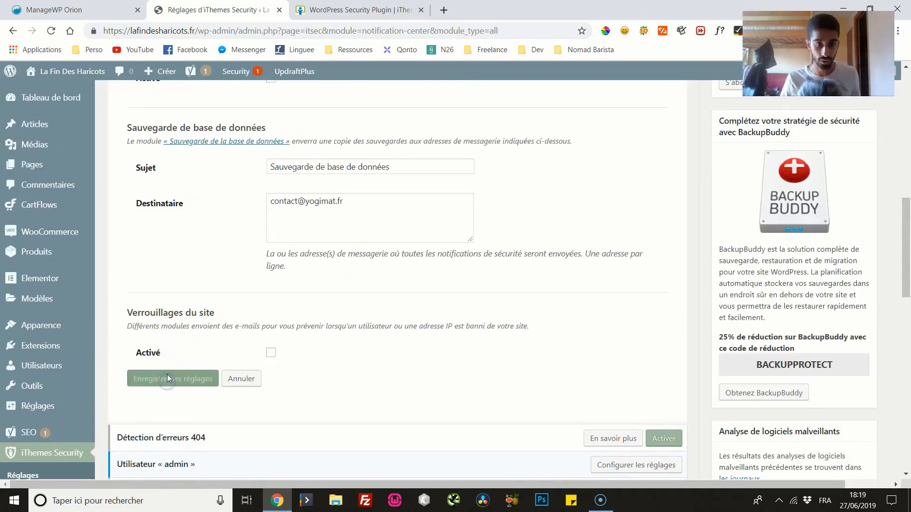
- Open the Utilisateur « admin » module to view its option for changing the ID of user n°1
{"action": "scroll", "coordinate": [167, 373], "scroll_direction": "down", "scroll_amount": 1}
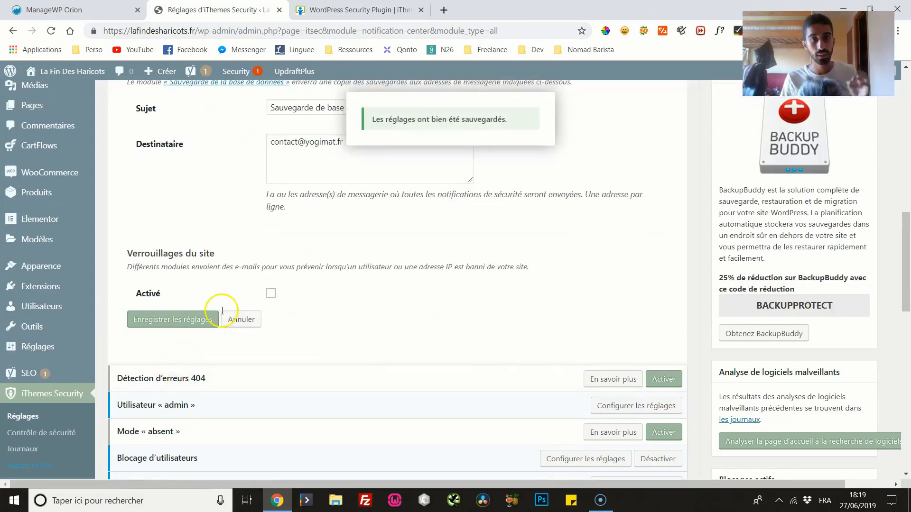
{"action": "scroll", "coordinate": [218, 315], "scroll_direction": "down", "scroll_amount": 1}
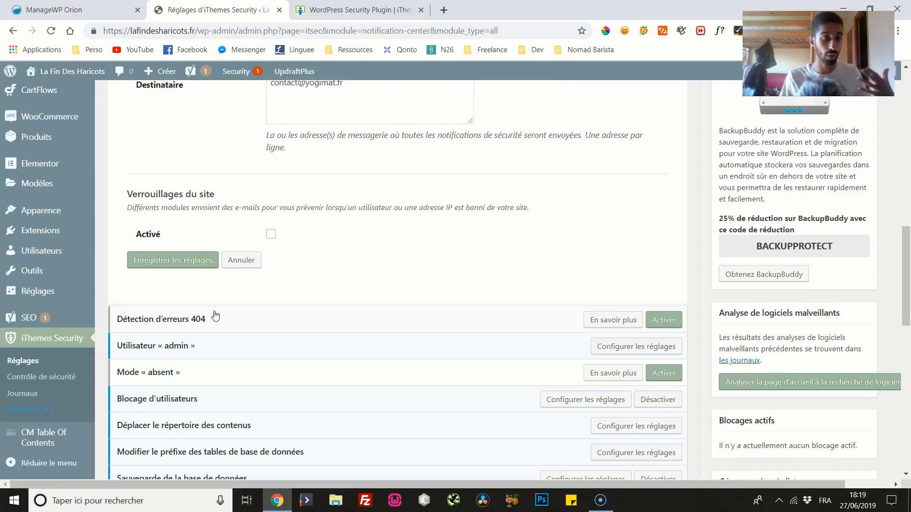
{"action": "scroll", "coordinate": [215, 316], "scroll_direction": "down", "scroll_amount": 1}
{"action": "left_click", "coordinate": [217, 294]}
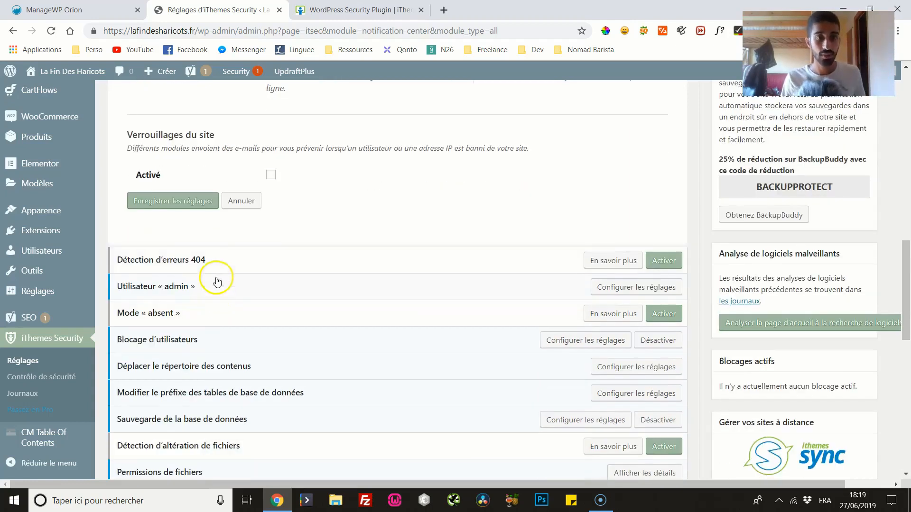
{"action": "left_click", "coordinate": [221, 290]}
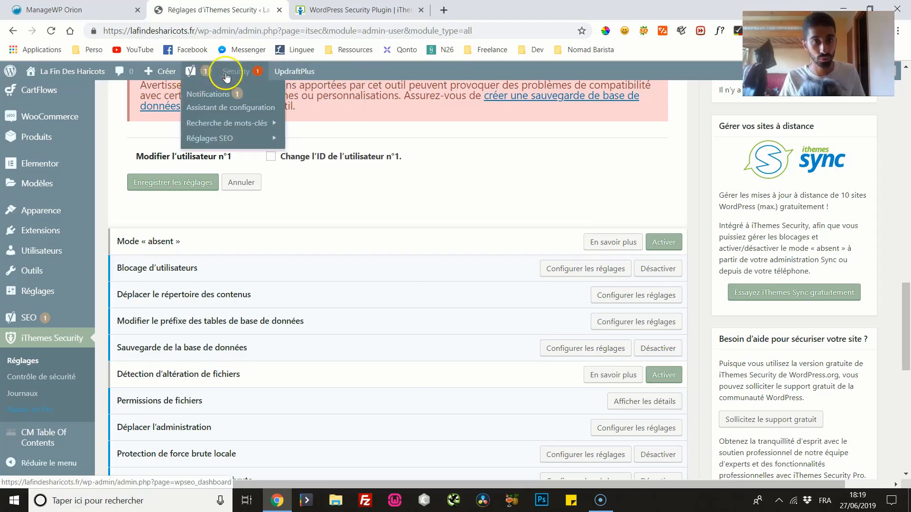
- Hide the iThemes Security menu from the admin bar in Réglages généraux, save the settings and reload the page
{"action": "mouse_move", "coordinate": [281, 73]}
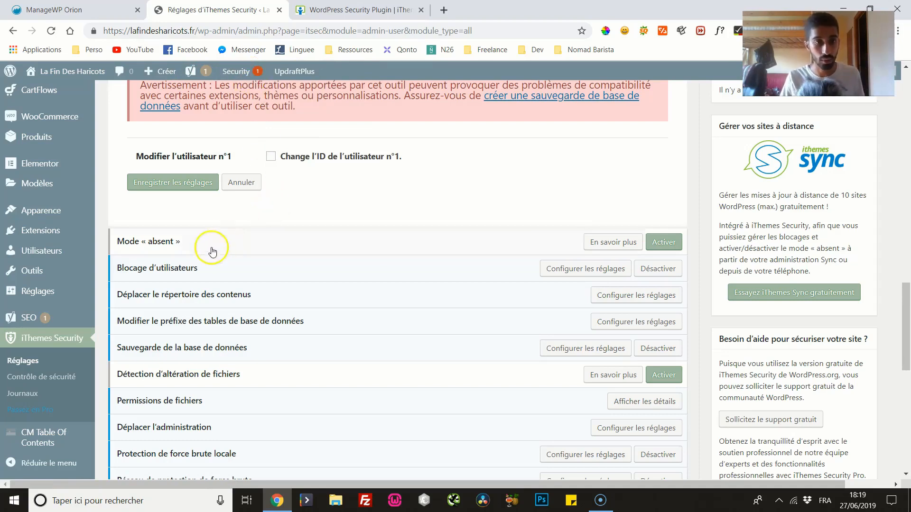
{"action": "left_click", "coordinate": [195, 267]}
{"action": "scroll", "coordinate": [194, 267], "scroll_direction": "down", "scroll_amount": 10}
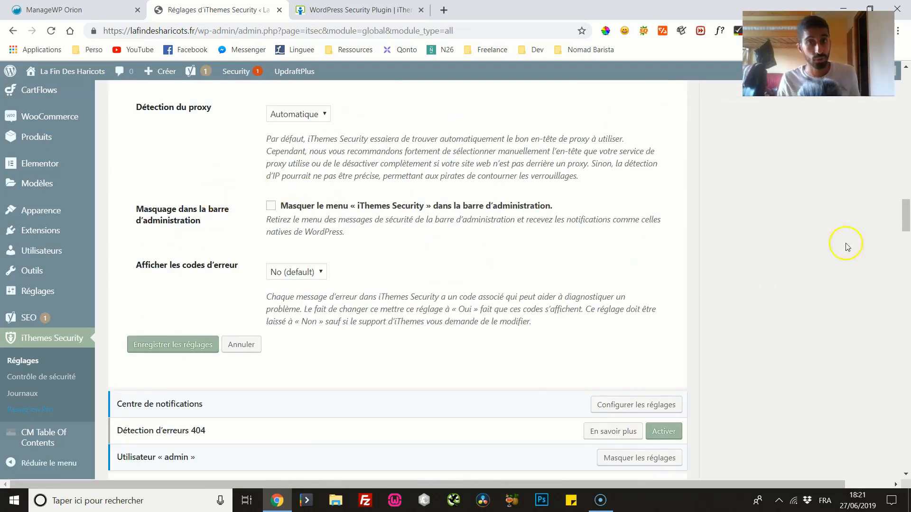
{"action": "left_click_drag", "start_coordinate": [906, 215], "coordinate": [907, 78]}
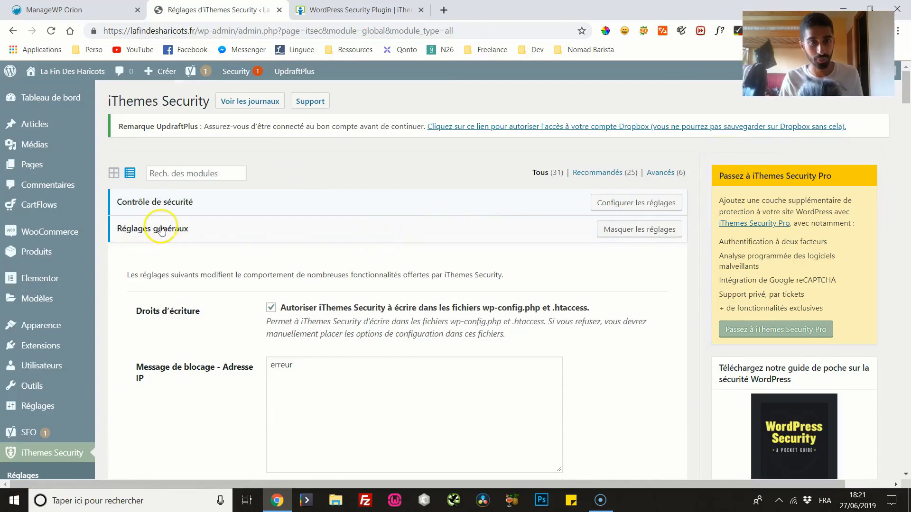
{"action": "scroll", "coordinate": [151, 262], "scroll_direction": "down", "scroll_amount": 1}
{"action": "scroll", "coordinate": [166, 251], "scroll_direction": "down", "scroll_amount": 20}
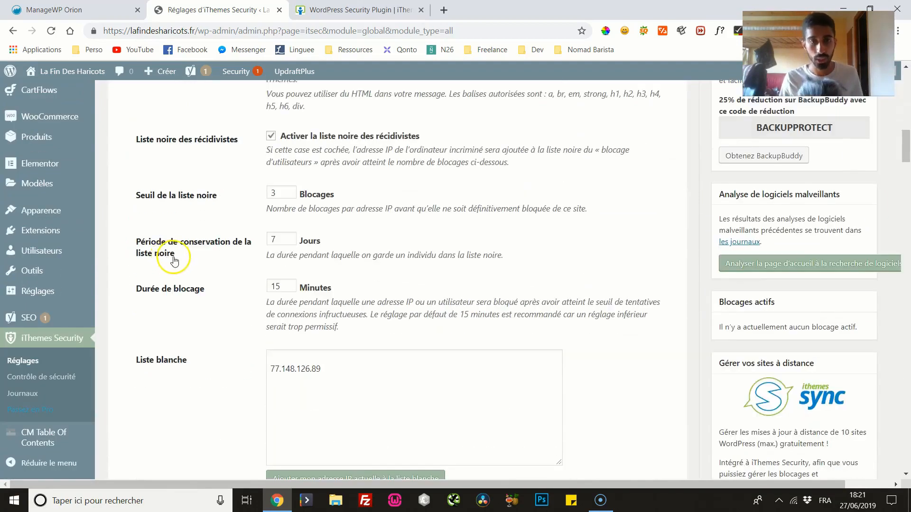
{"action": "scroll", "coordinate": [176, 252], "scroll_direction": "down", "scroll_amount": 8}
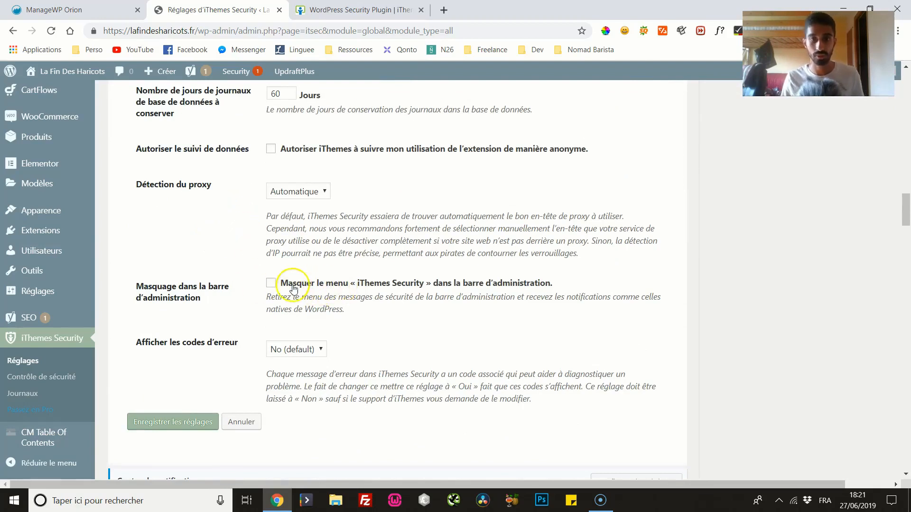
{"action": "left_click", "coordinate": [272, 283]}
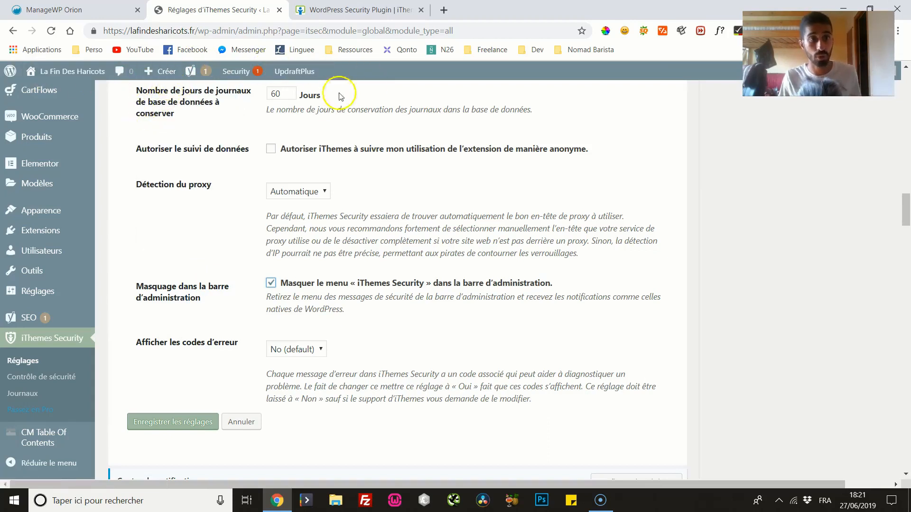
{"action": "left_click", "coordinate": [176, 423]}
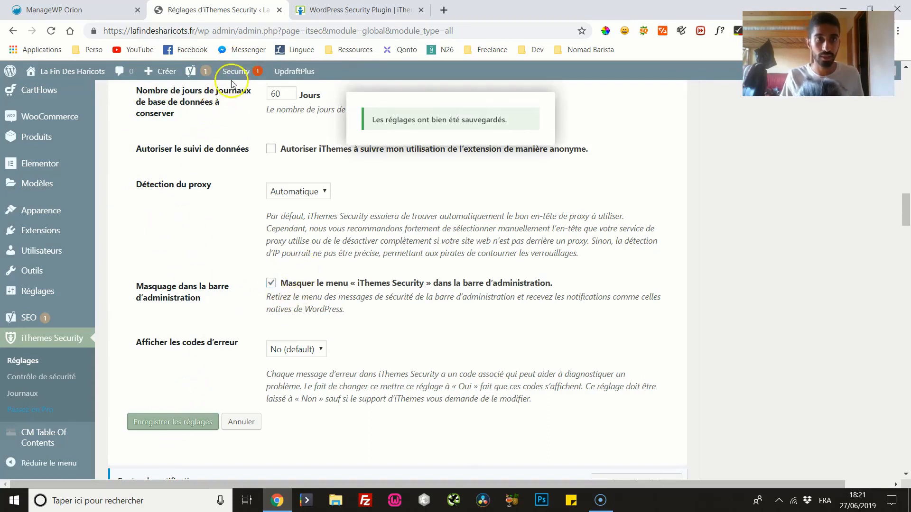
{"action": "left_click", "coordinate": [50, 30]}
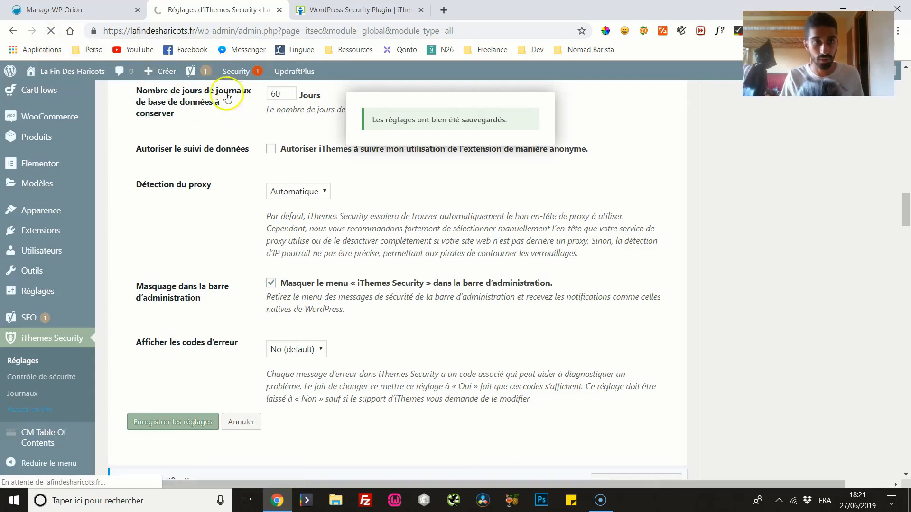
- Open the settings of the Protection de force brute locale module
{"action": "scroll", "coordinate": [173, 214], "scroll_direction": "down", "scroll_amount": 6}
{"action": "scroll", "coordinate": [171, 220], "scroll_direction": "down", "scroll_amount": 3}
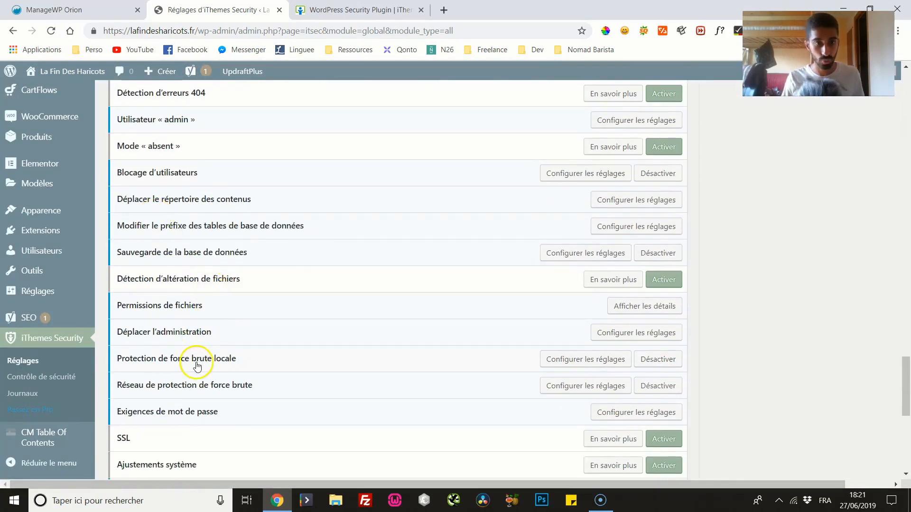
{"action": "scroll", "coordinate": [192, 363], "scroll_direction": "down", "scroll_amount": 2}
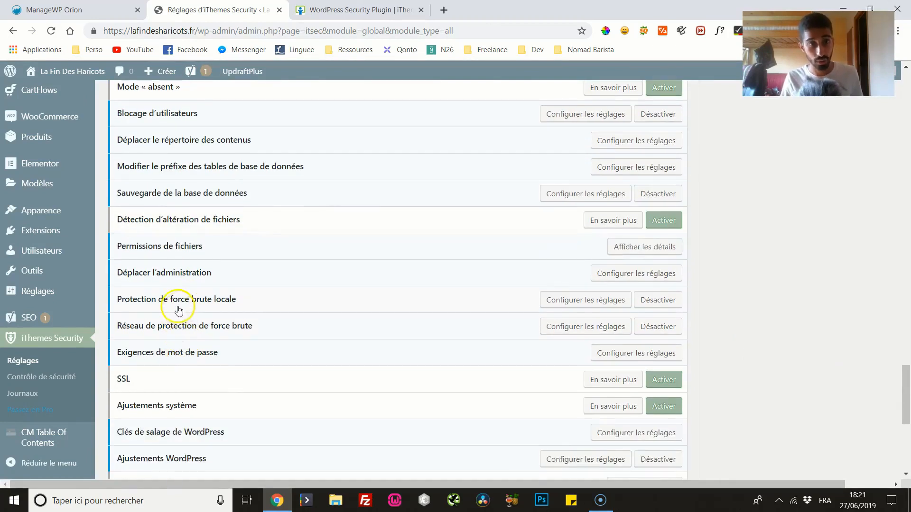
{"action": "scroll", "coordinate": [181, 285], "scroll_direction": "down", "scroll_amount": 1}
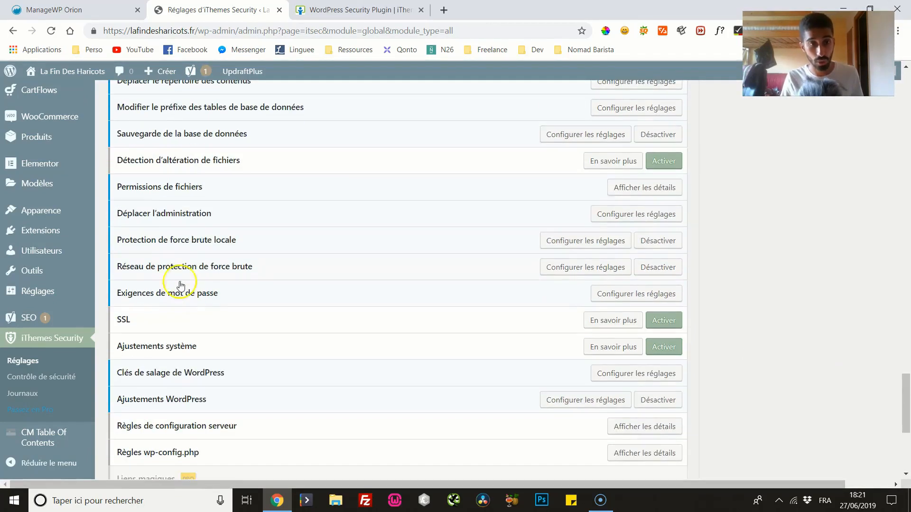
{"action": "left_click", "coordinate": [190, 243]}
{"action": "scroll", "coordinate": [190, 245], "scroll_direction": "down", "scroll_amount": 8}
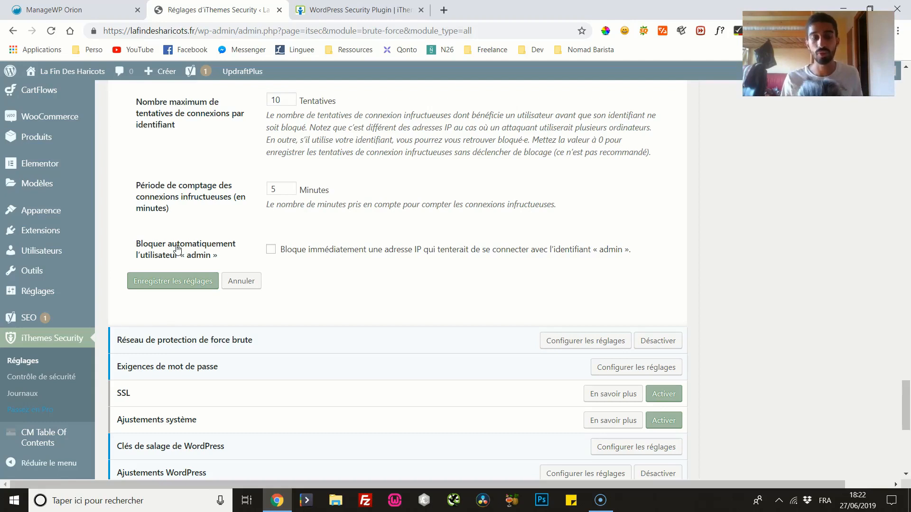
- Review the local brute force options: login attempt limits per IP address and username, counting period and automatic blocking of « admin »
{"action": "left_click", "coordinate": [255, 256]}
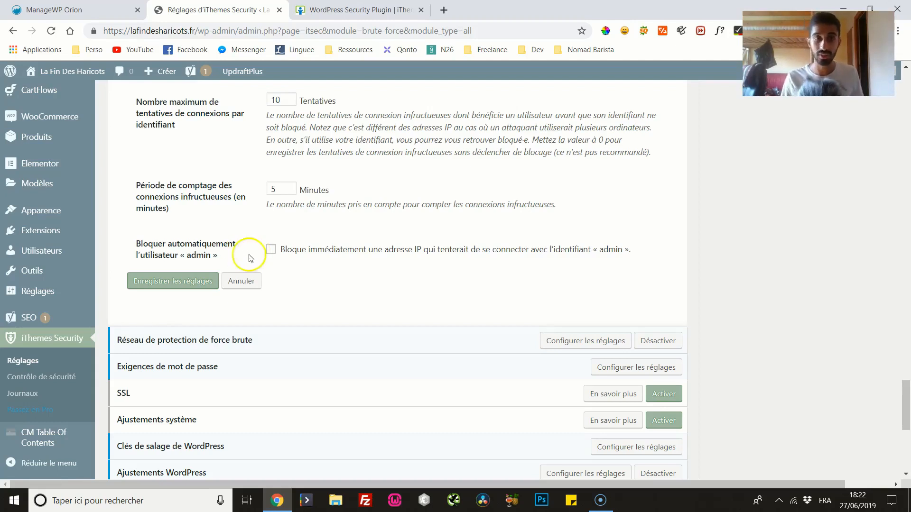
{"action": "mouse_move", "coordinate": [54, 251]}
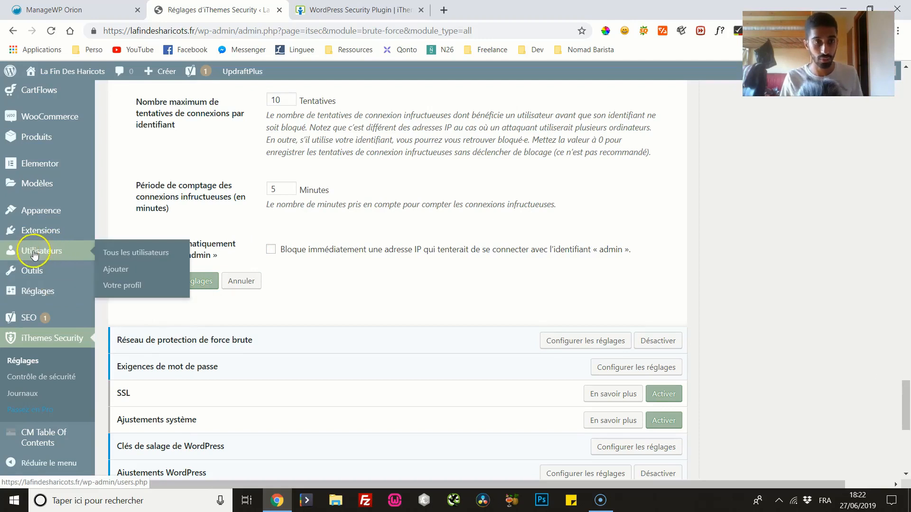
{"action": "left_click", "coordinate": [131, 257]}
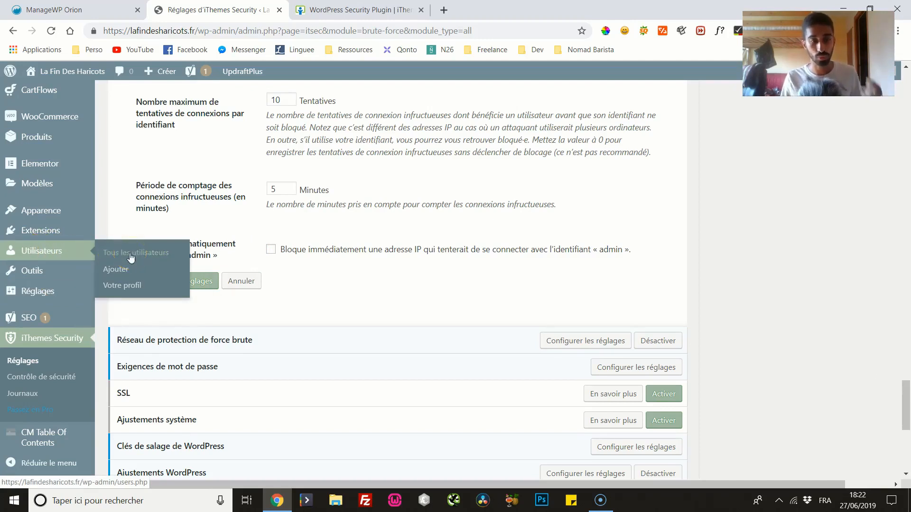
{"action": "left_click", "coordinate": [266, 263]}
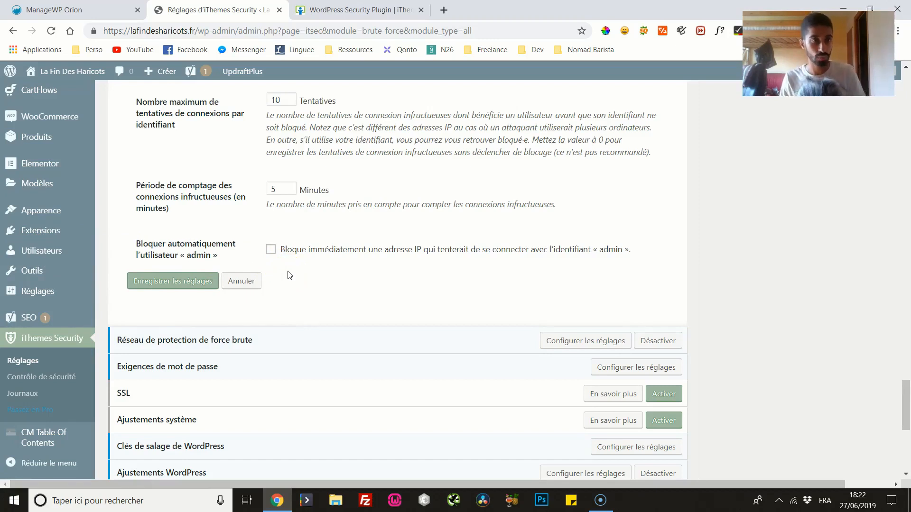
{"action": "left_click", "coordinate": [161, 208]}
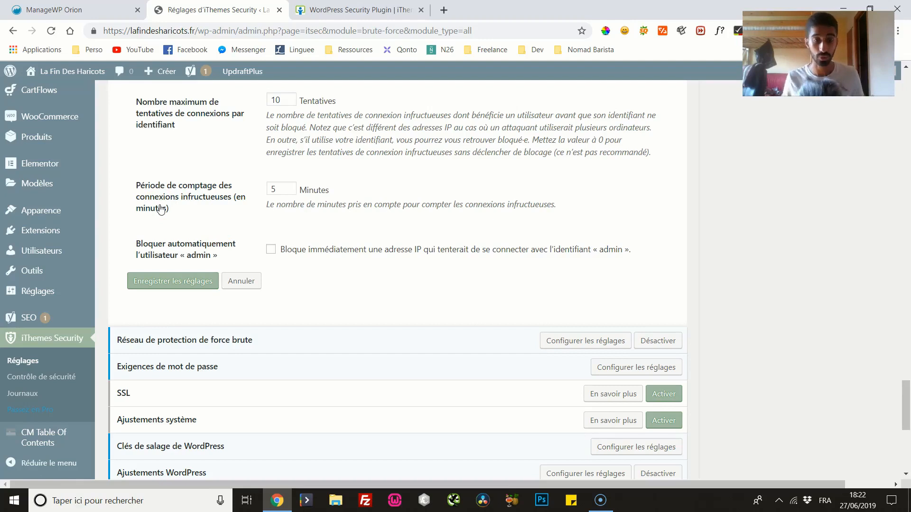
{"action": "scroll", "coordinate": [164, 218], "scroll_direction": "up", "scroll_amount": 3}
{"action": "left_click", "coordinate": [170, 227]}
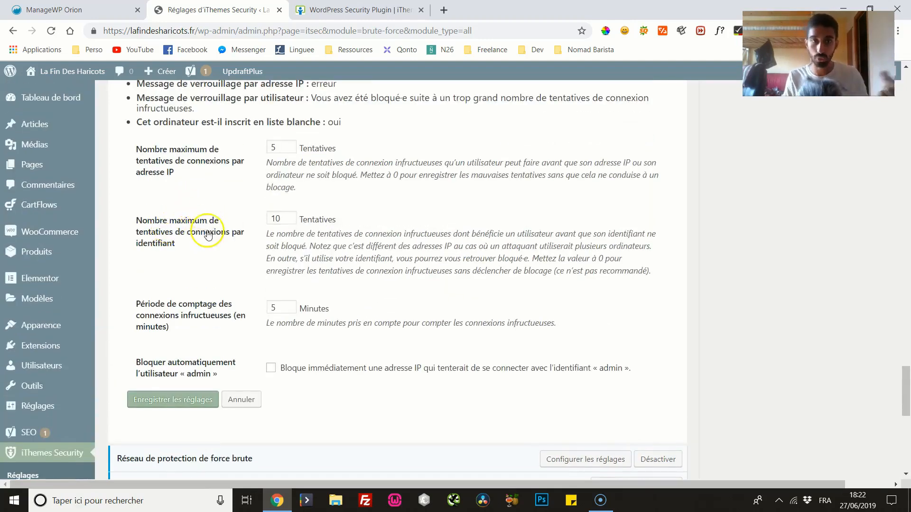
{"action": "scroll", "coordinate": [209, 237], "scroll_direction": "down", "scroll_amount": 1}
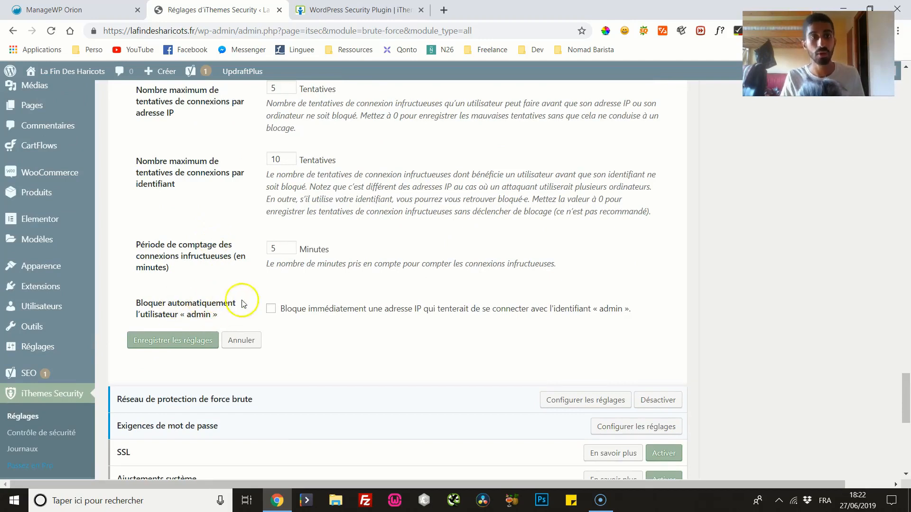
- Enable immediate blocking of any IP address that tries to log in as « admin » and save the local brute force settings
{"action": "left_click", "coordinate": [271, 309]}
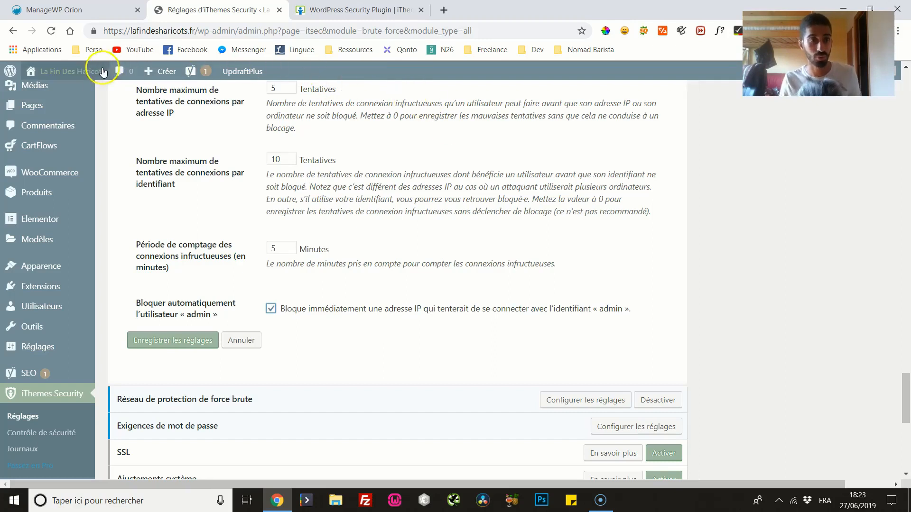
{"action": "mouse_move", "coordinate": [93, 74]}
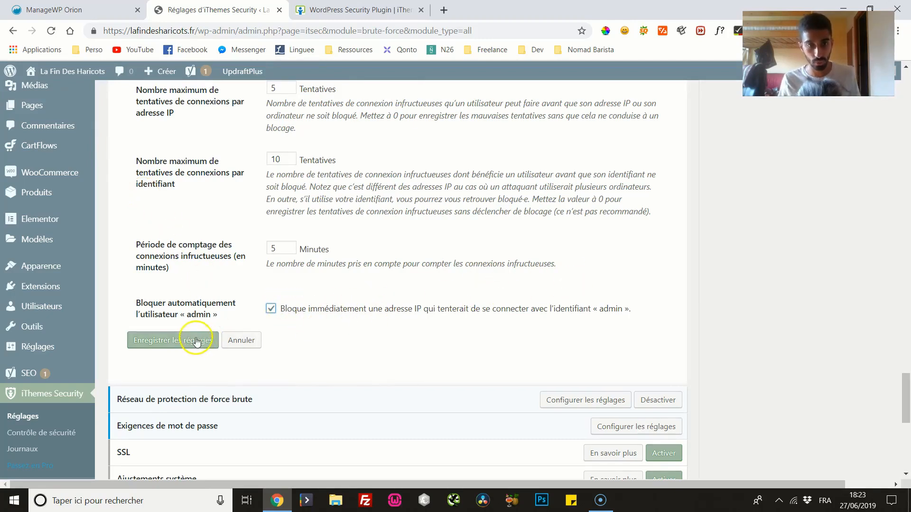
{"action": "left_click", "coordinate": [211, 342]}
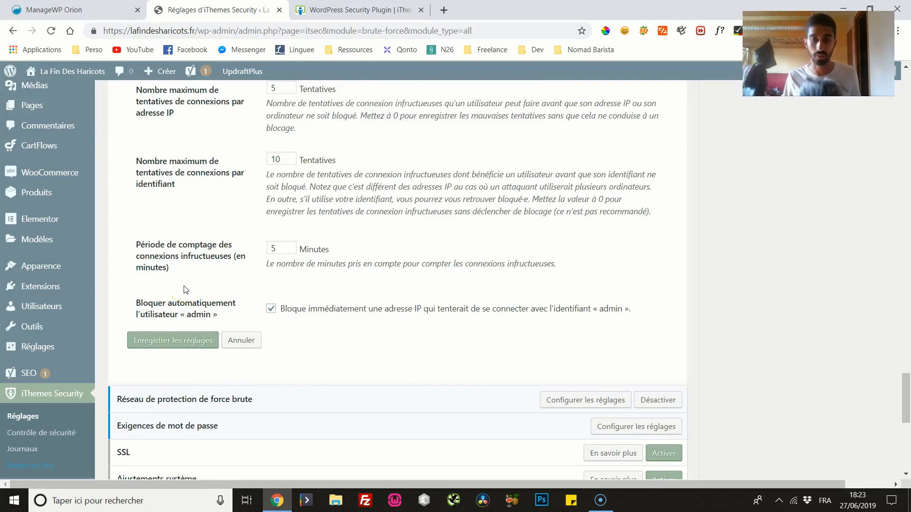
{"action": "left_click", "coordinate": [601, 309]}
{"action": "left_click_drag", "start_coordinate": [602, 310], "coordinate": [635, 308]}
{"action": "left_click", "coordinate": [706, 280]}
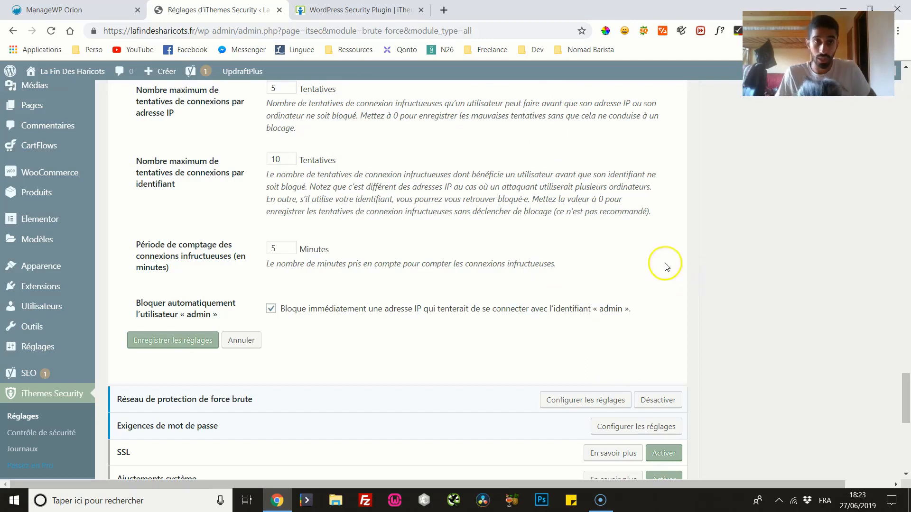
{"action": "left_click_drag", "start_coordinate": [906, 384], "coordinate": [901, 293]}
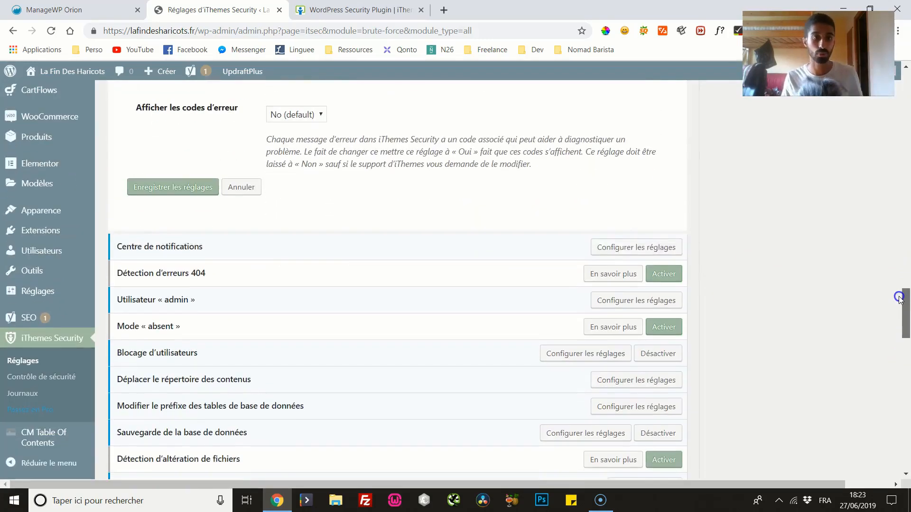
{"action": "scroll", "coordinate": [336, 264], "scroll_direction": "down", "scroll_amount": 3}
{"action": "scroll", "coordinate": [336, 265], "scroll_direction": "down", "scroll_amount": 1}
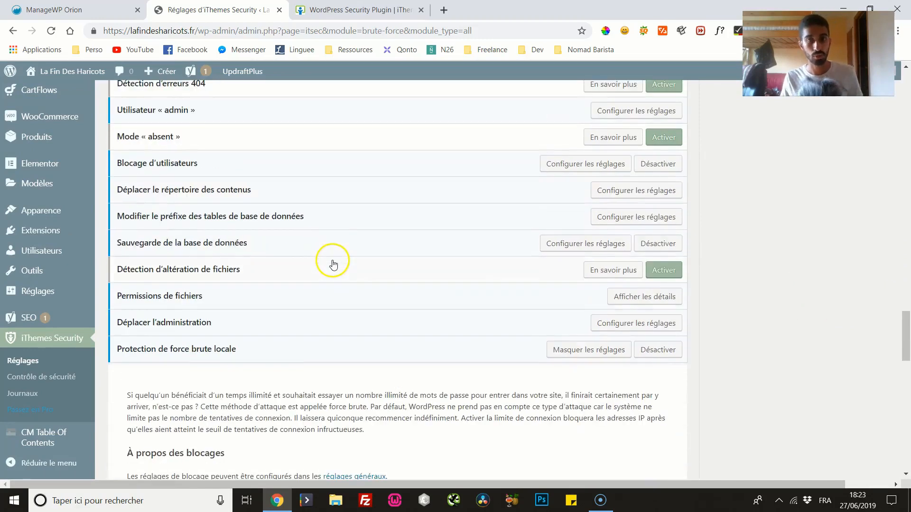
{"action": "left_click_drag", "start_coordinate": [907, 299], "coordinate": [906, 76]}
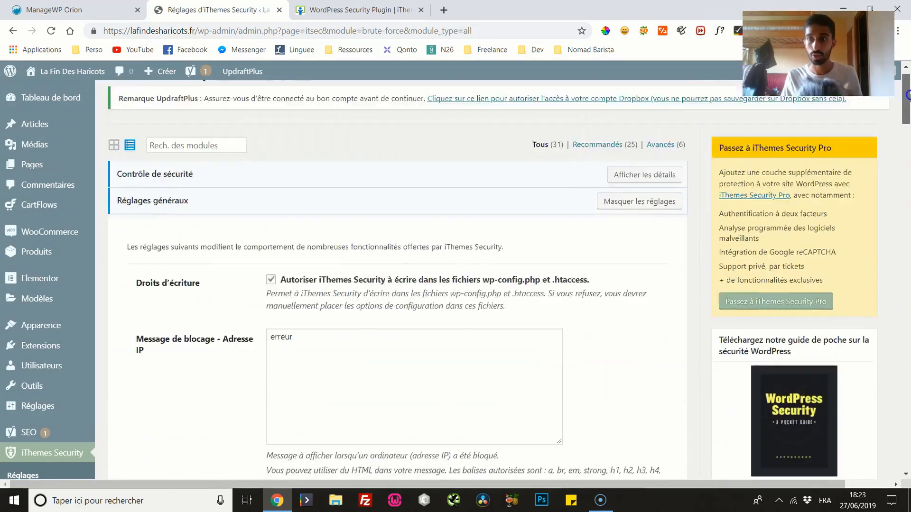